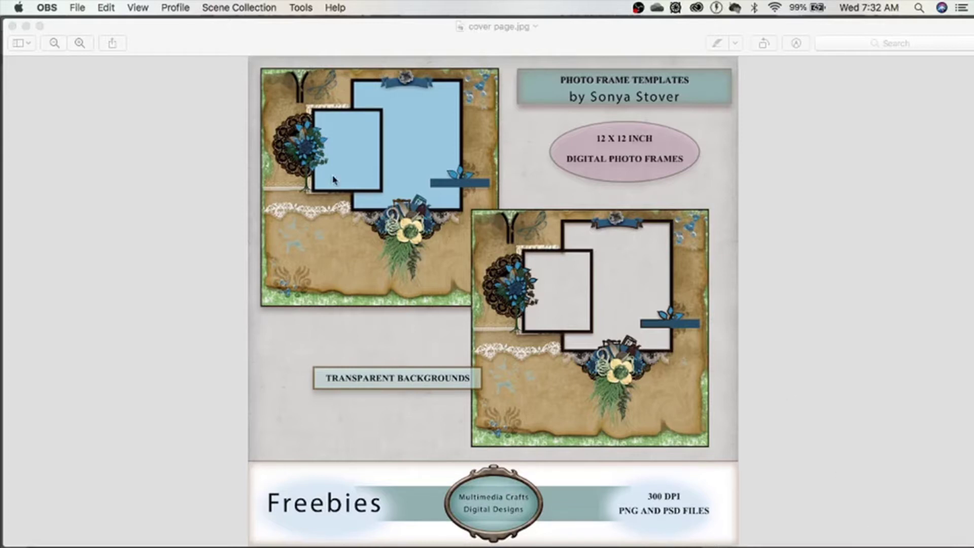
# Switch to Photoshop and dock the floating car photo window as a document tab.
pyautogui.click(11, 26)
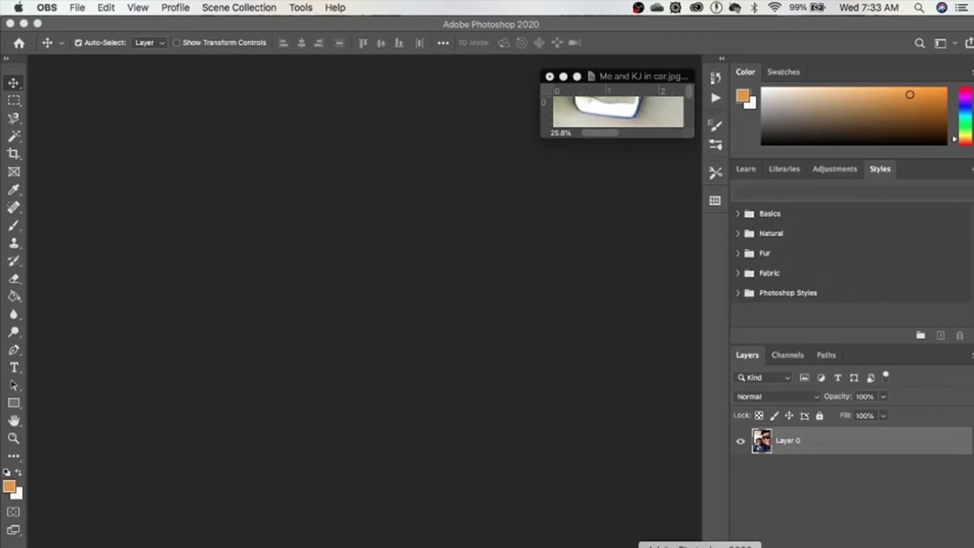
pyautogui.click(700, 545)
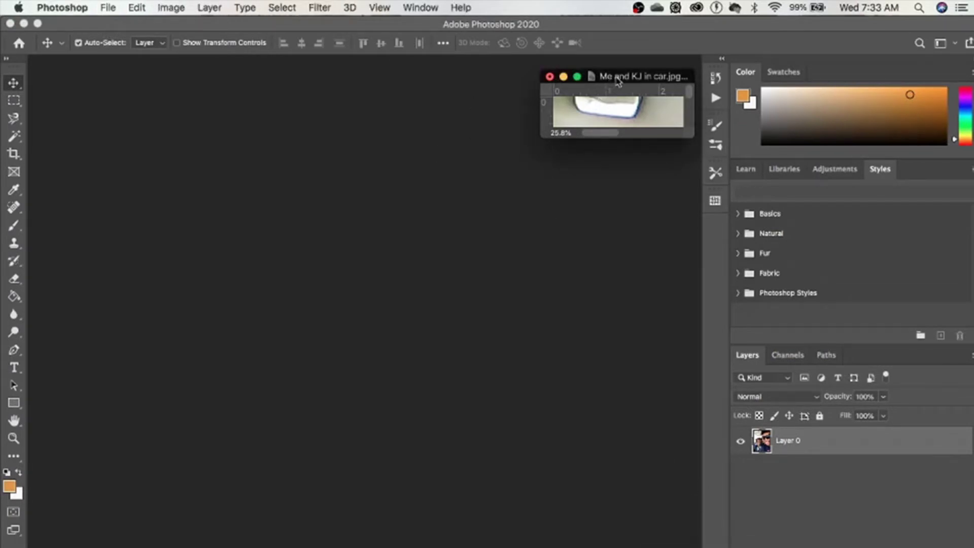
pyautogui.moveTo(607, 81); pyautogui.dragTo(95, 60)
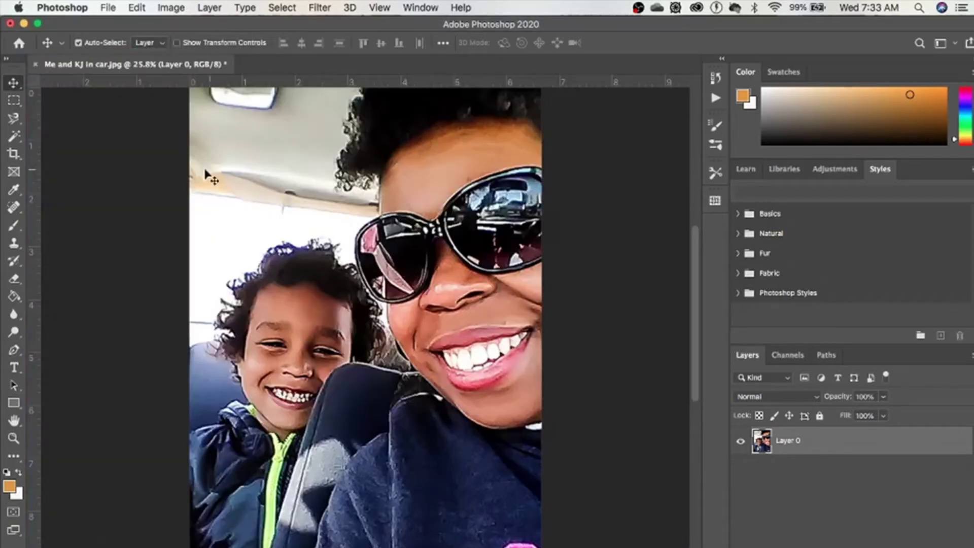
# Open the frame template file "photo frame 1_trnspnt bkg.png" from the photo frame template folder.
pyautogui.click(108, 9)
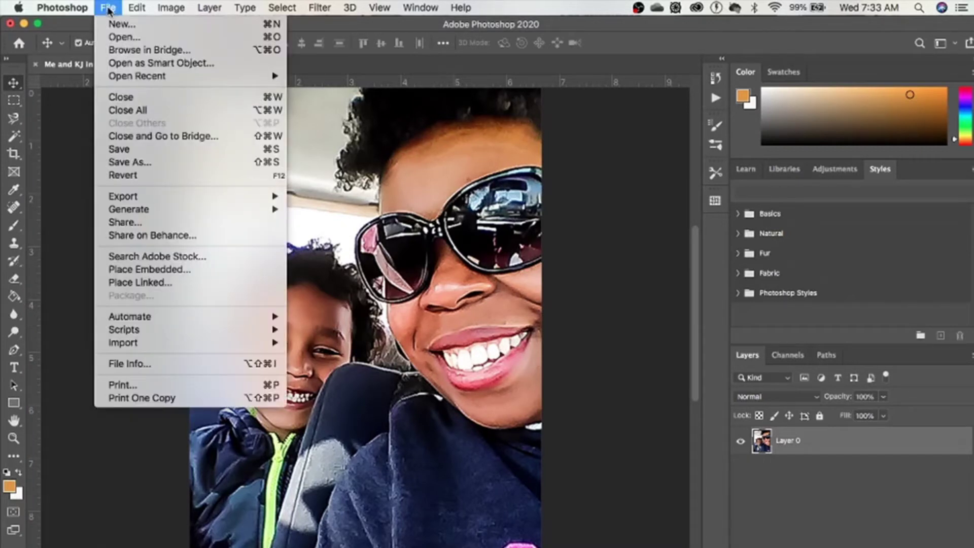
pyautogui.click(108, 10)
pyautogui.click(108, 9)
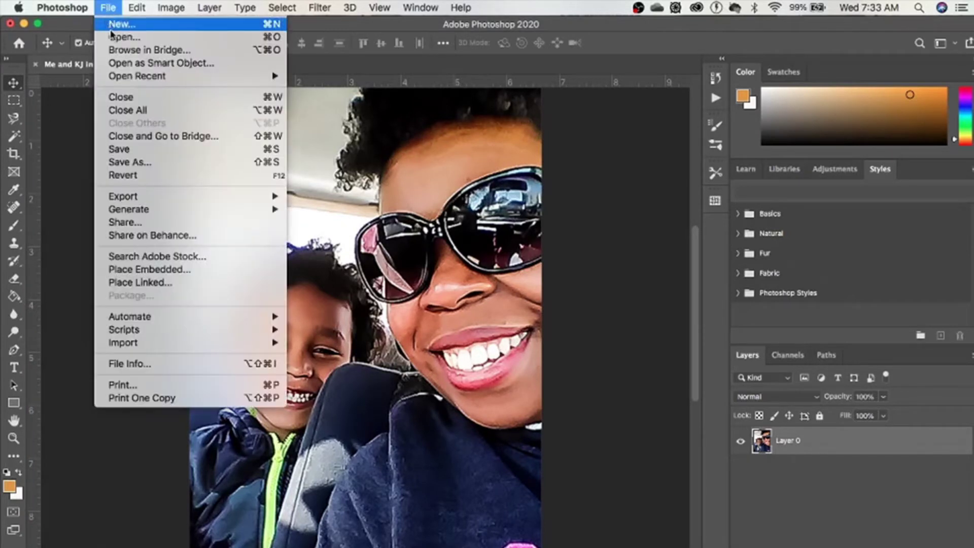
pyautogui.click(115, 38)
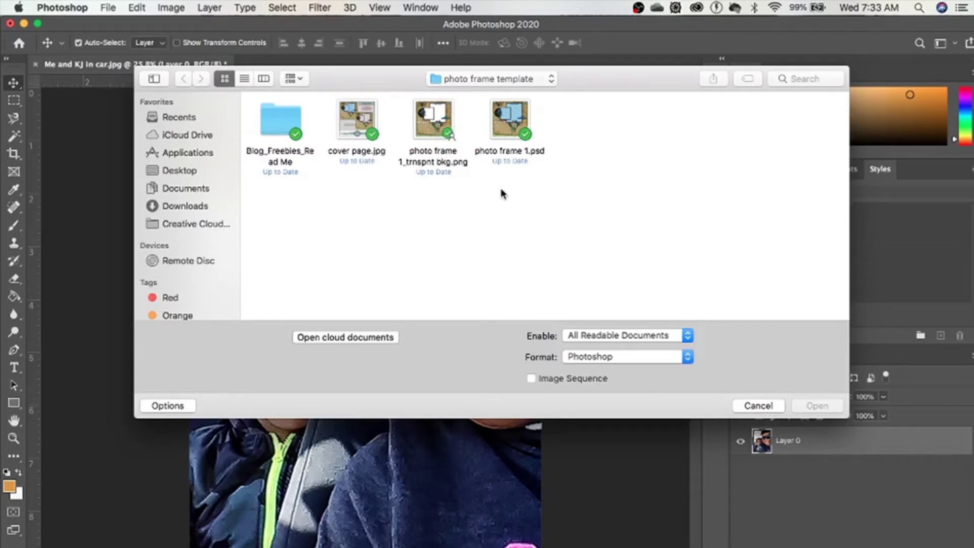
pyautogui.click(432, 120)
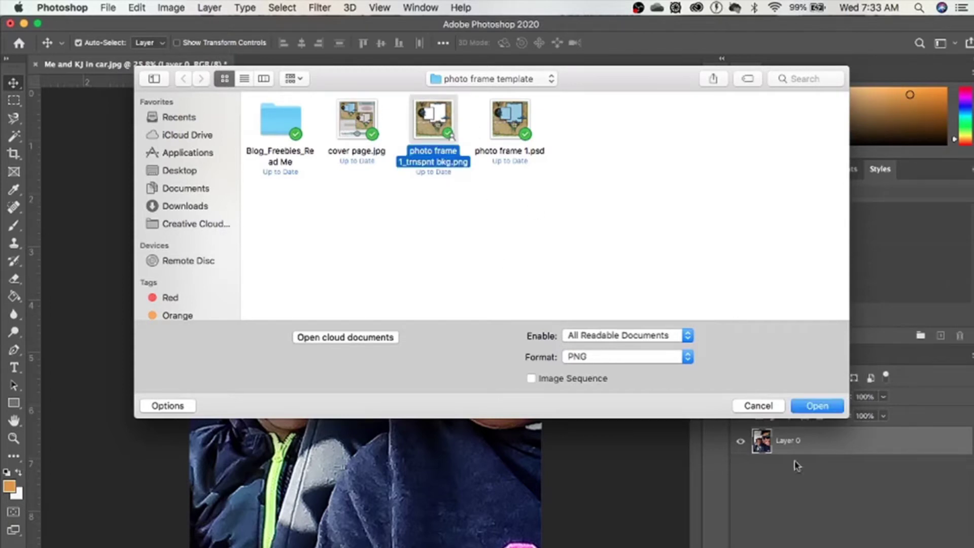
pyautogui.click(808, 411)
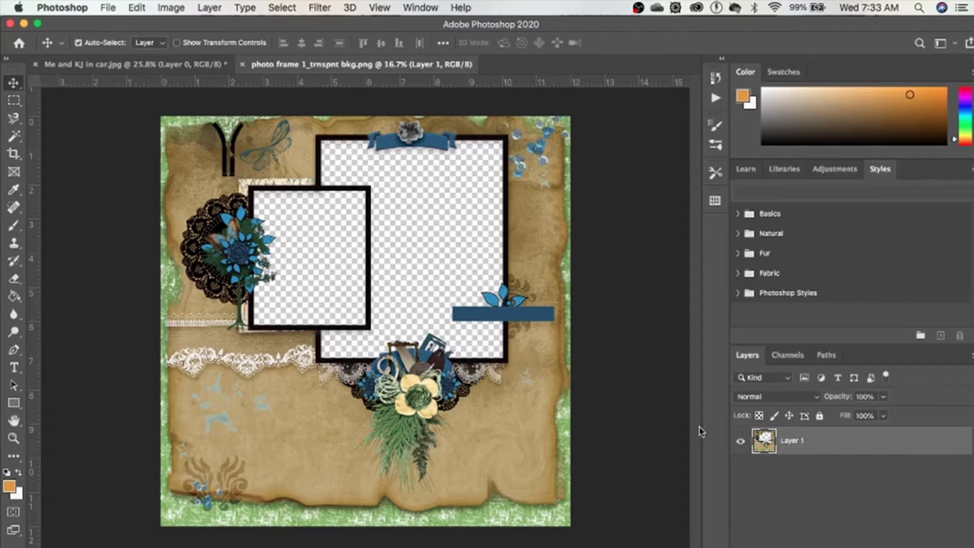
# Return to the car photo document, make sure Layer 0 is unlocked, and copy the photo.
pyautogui.click(131, 65)
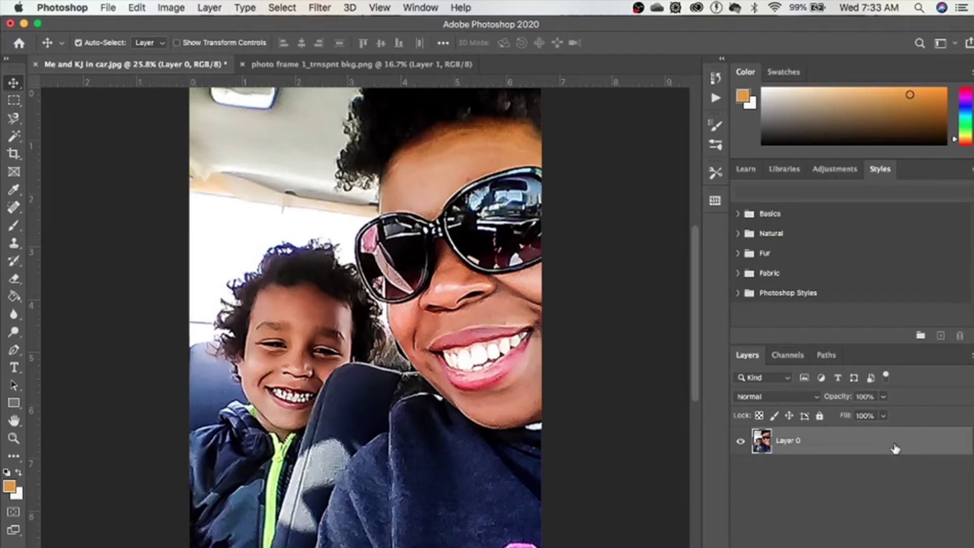
pyautogui.click(819, 415)
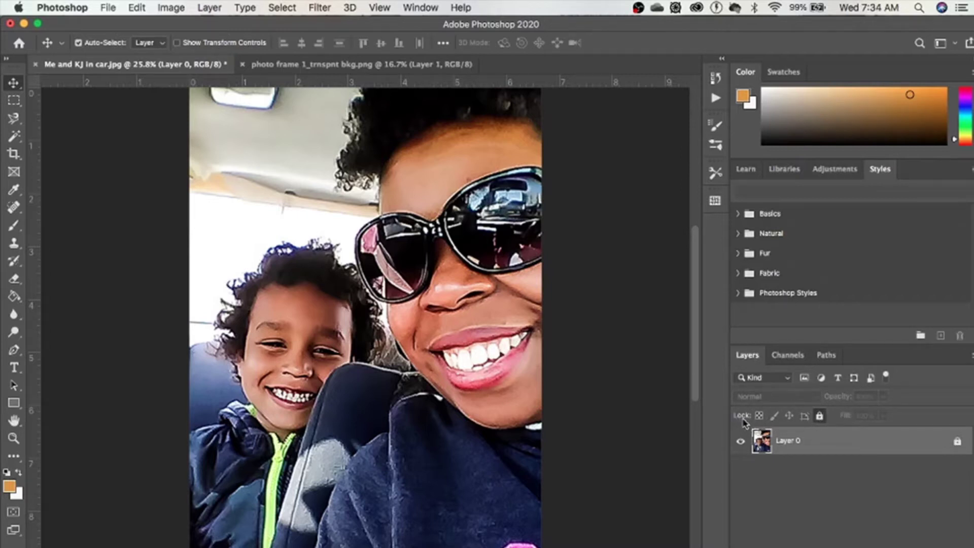
pyautogui.click(819, 416)
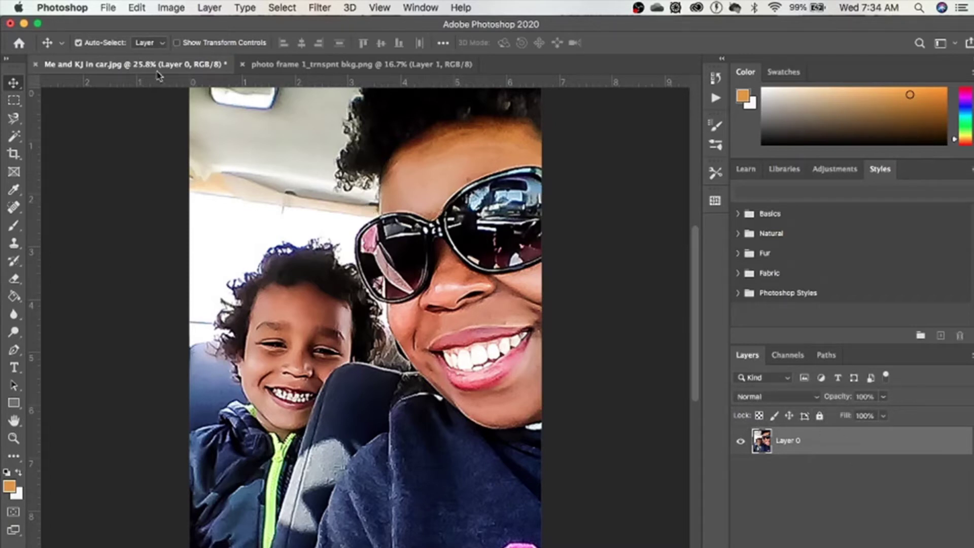
pyautogui.click(136, 7)
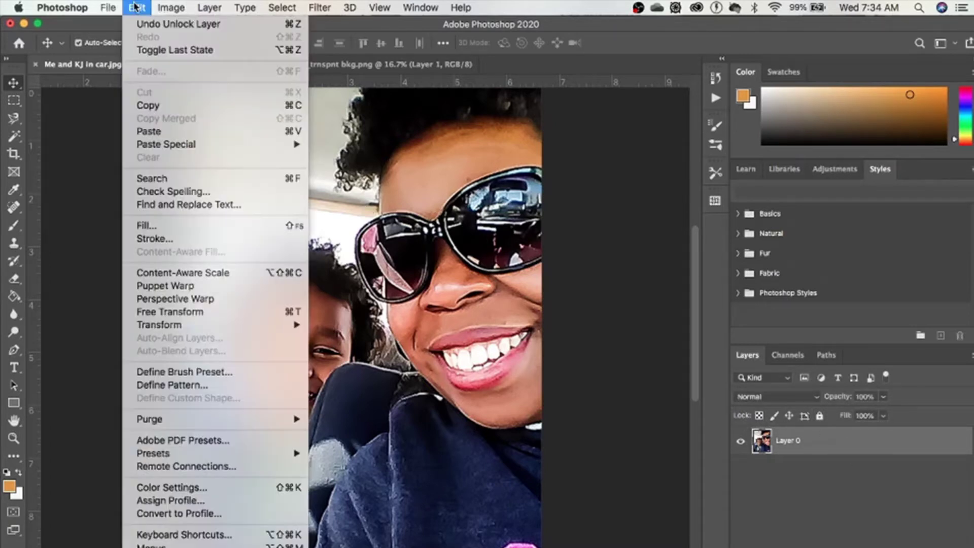
pyautogui.click(147, 106)
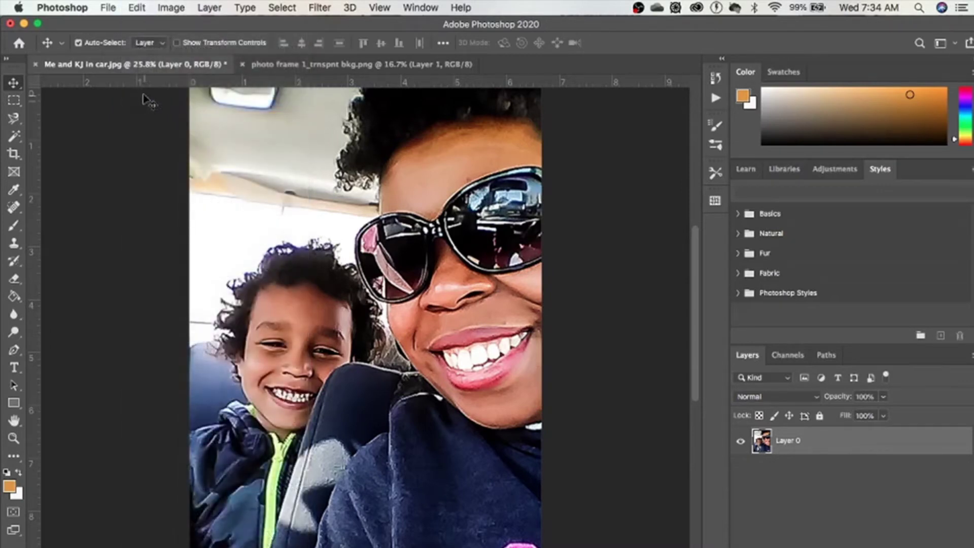
# Paste the photo into the frame template on a layer beneath Layer 1 and delete the leftover empty layer.
pyautogui.click(277, 66)
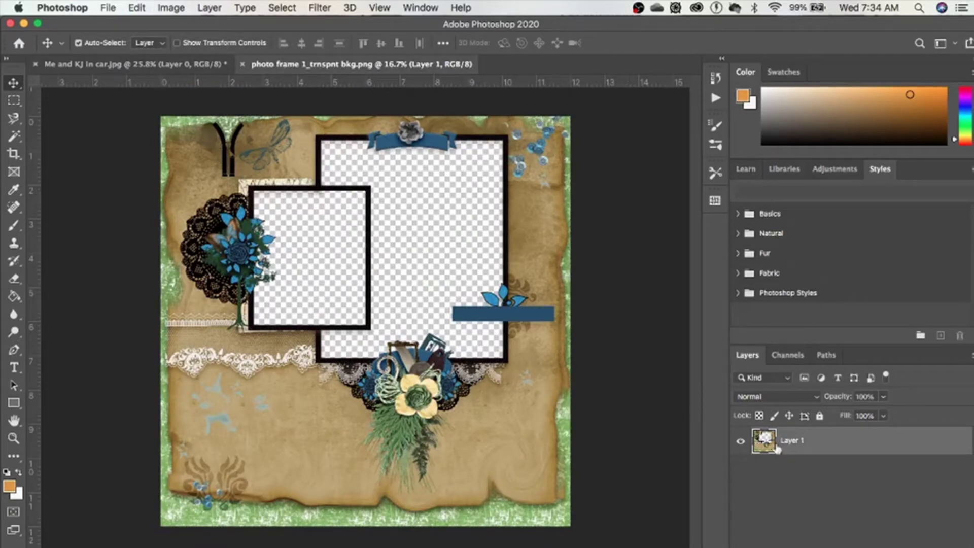
pyautogui.press('super+shift+alt+n')
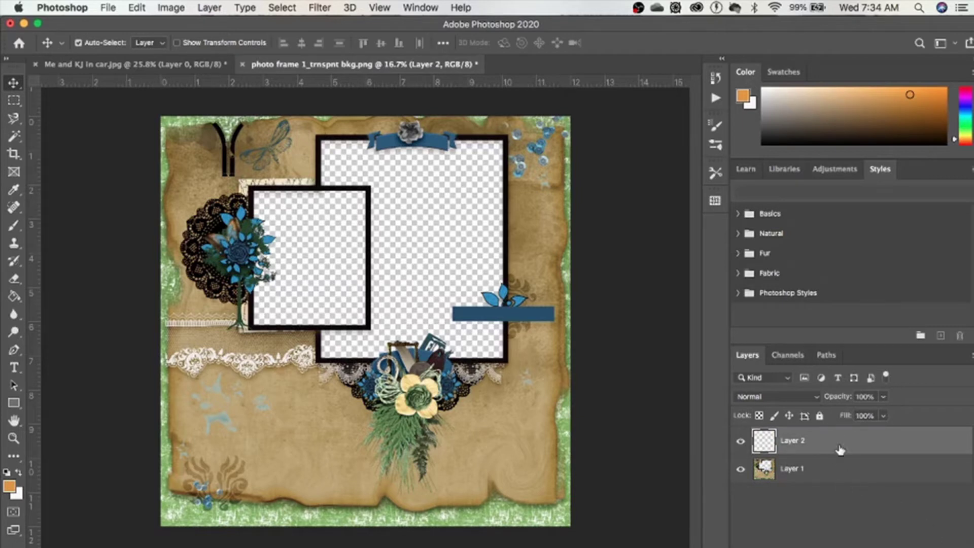
pyautogui.moveTo(835, 445); pyautogui.dragTo(841, 495)
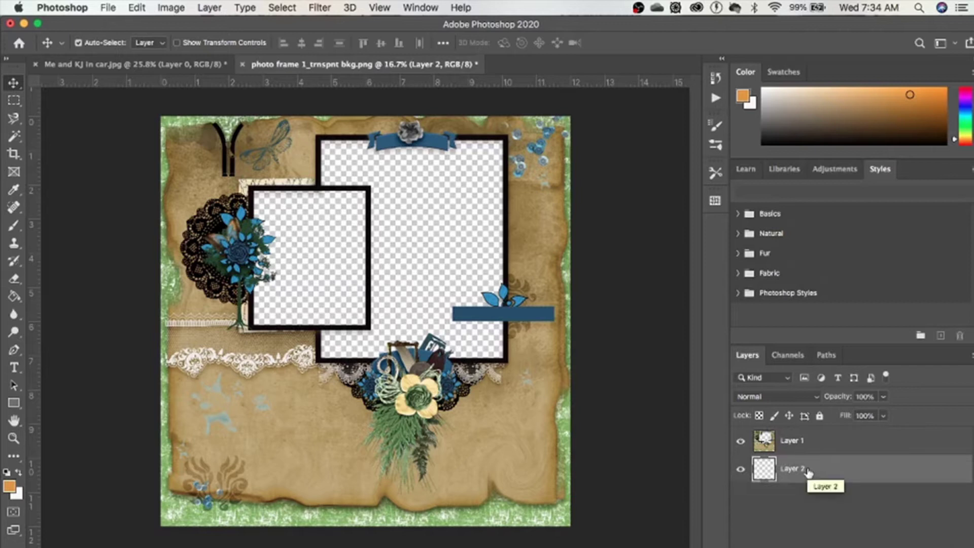
pyautogui.press('super+v')
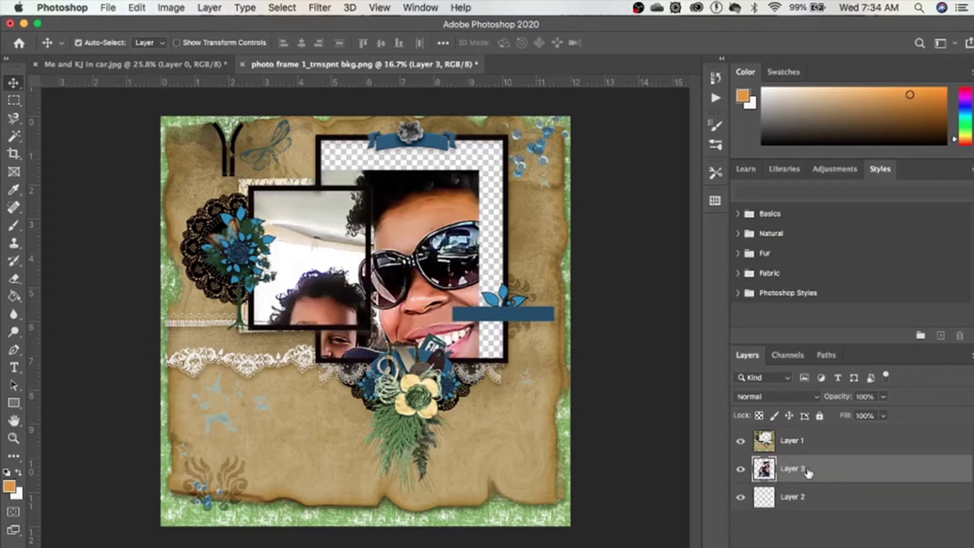
pyautogui.click(809, 498)
pyautogui.press('Delete')
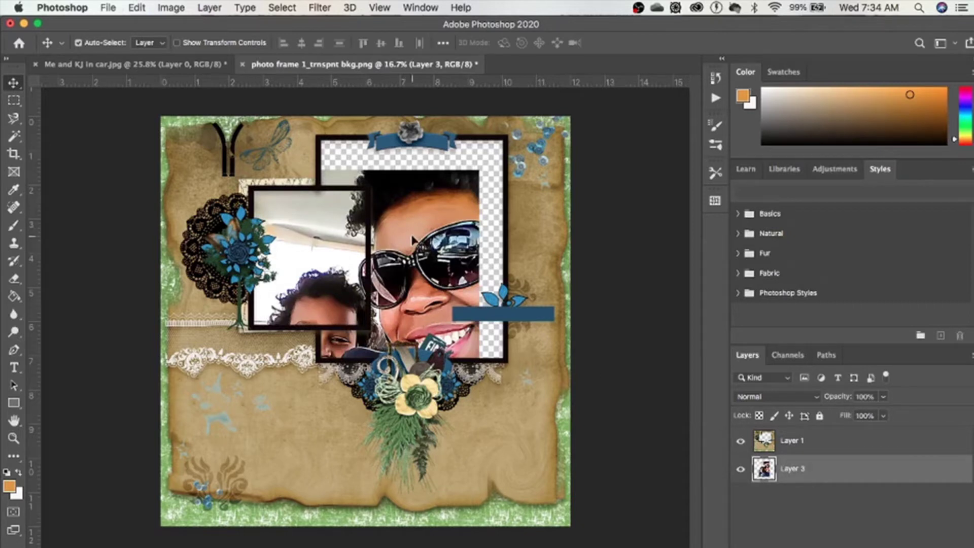
# Scale the pasted photo down to about 50% with Free Transform and position it inside the small frame.
pyautogui.moveTo(414, 240)
pyautogui.mouseDown()
pyautogui.moveTo(377, 231)
pyautogui.moveTo(322, 240)
pyautogui.moveTo(436, 218)
pyautogui.moveTo(350, 228)
pyautogui.moveTo(409, 221)
pyautogui.mouseUp()
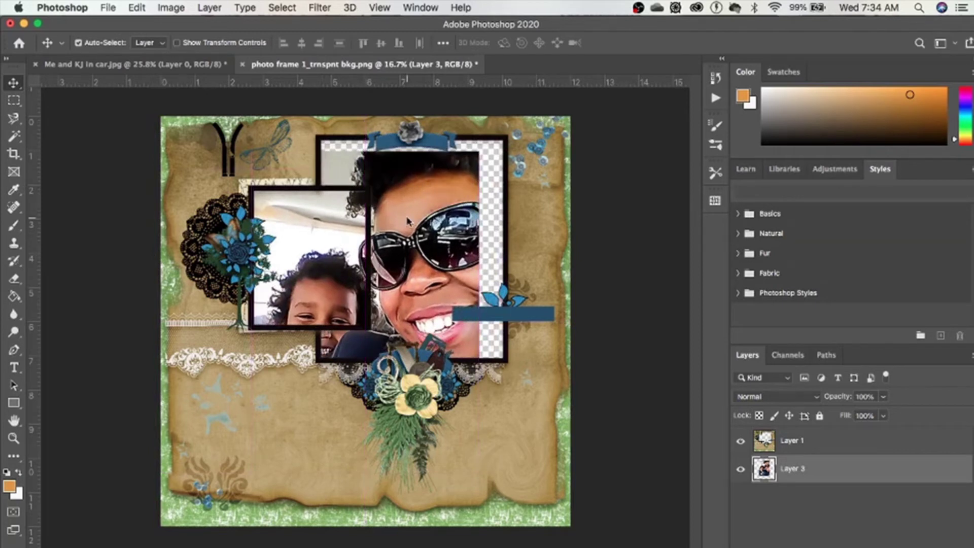
pyautogui.press('super+t')
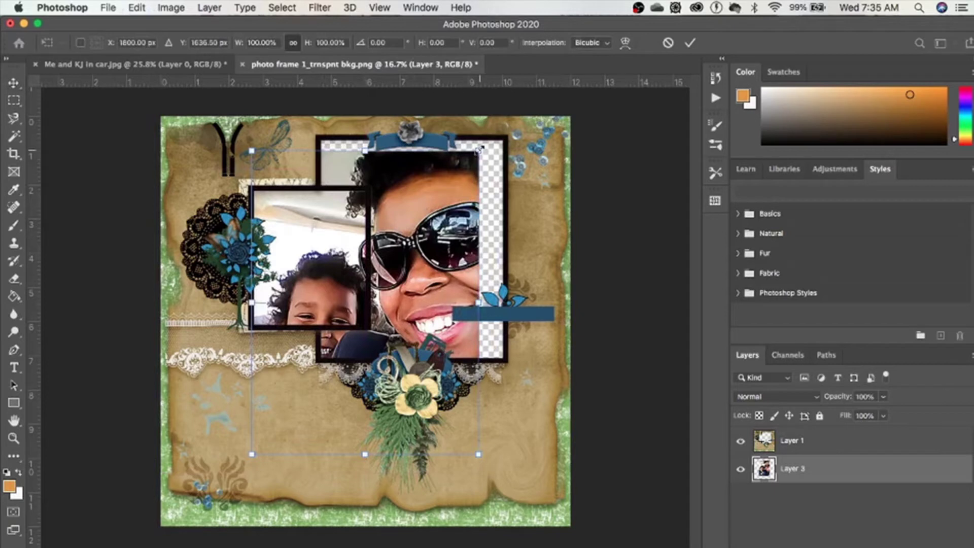
pyautogui.click(137, 7)
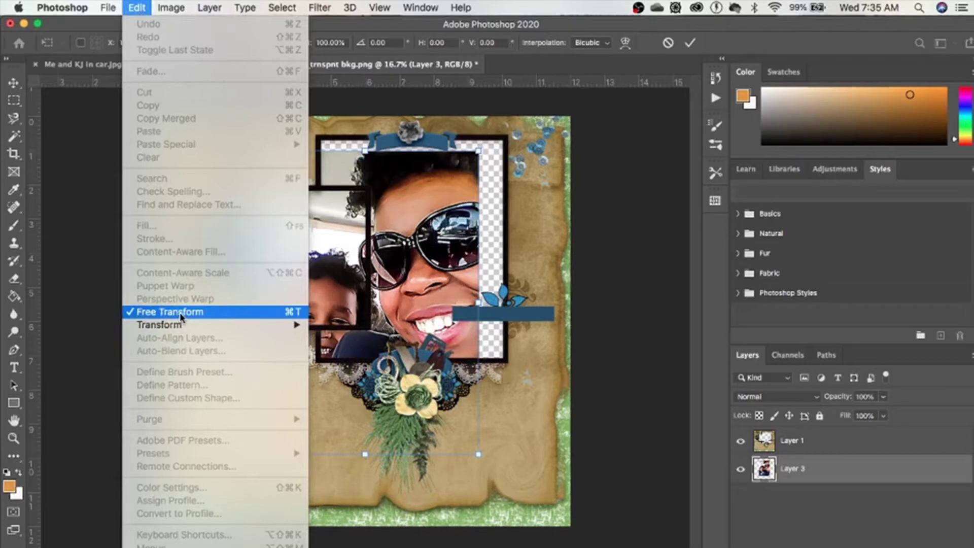
pyautogui.click(83, 310)
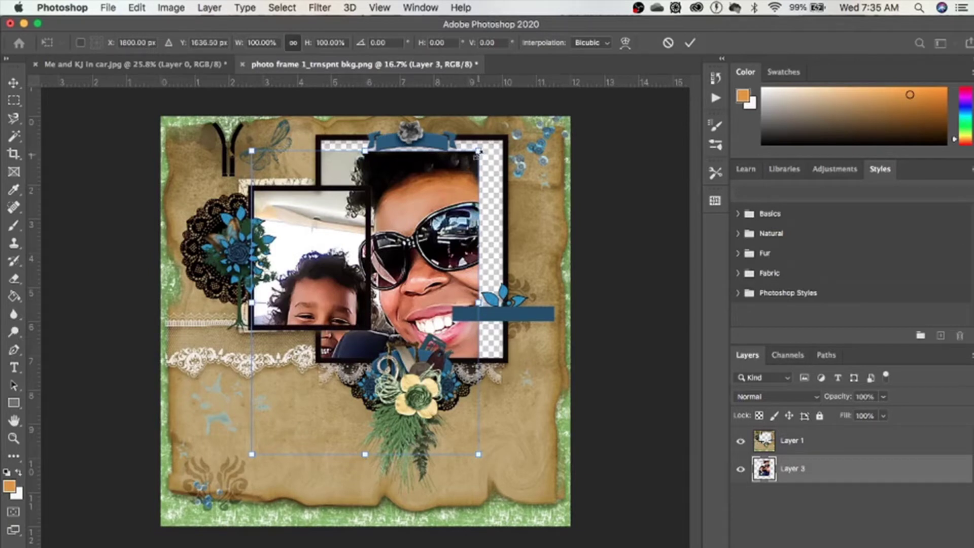
pyautogui.moveTo(477, 153); pyautogui.dragTo(361, 259)
pyautogui.moveTo(356, 302); pyautogui.dragTo(342, 207)
pyautogui.moveTo(371, 179); pyautogui.dragTo(354, 205)
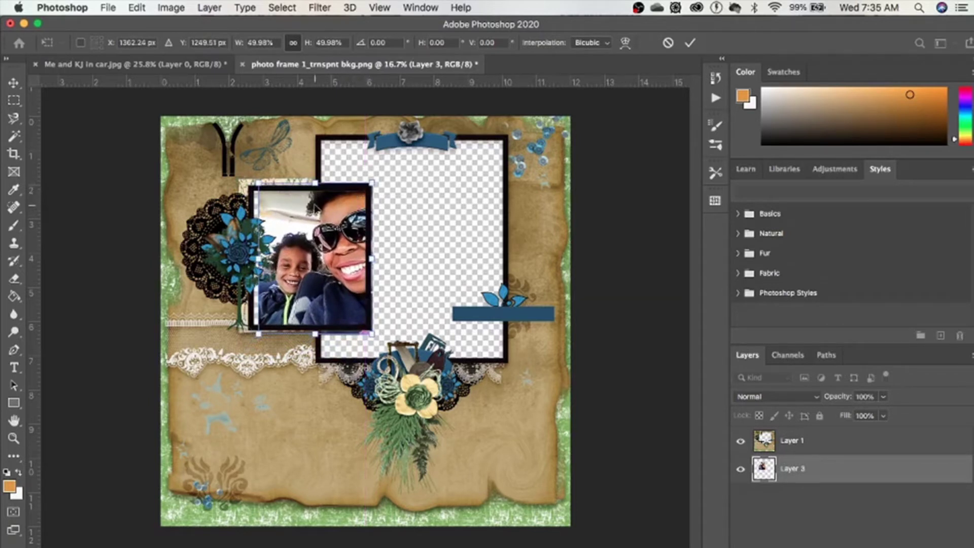
pyautogui.moveTo(318, 209); pyautogui.dragTo(303, 206)
pyautogui.press('Return')
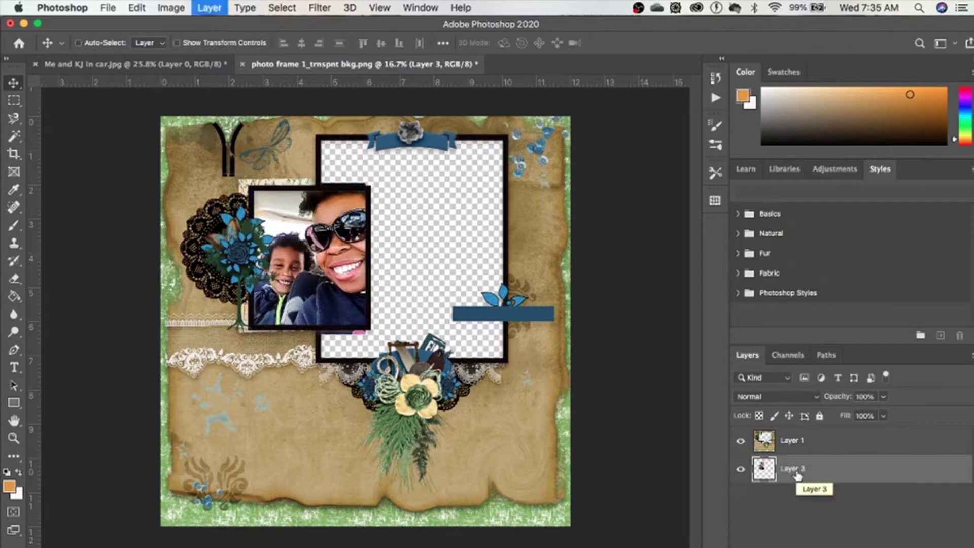
# Duplicate the small photo layer, move the copy to the large frame and enlarge it to fill the opening.
pyautogui.press('super+j')
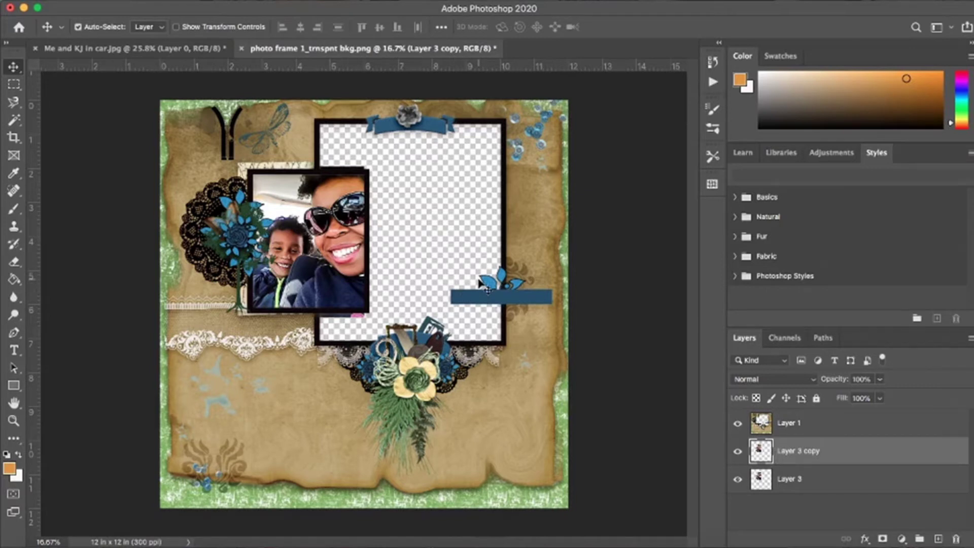
pyautogui.press('super+t')
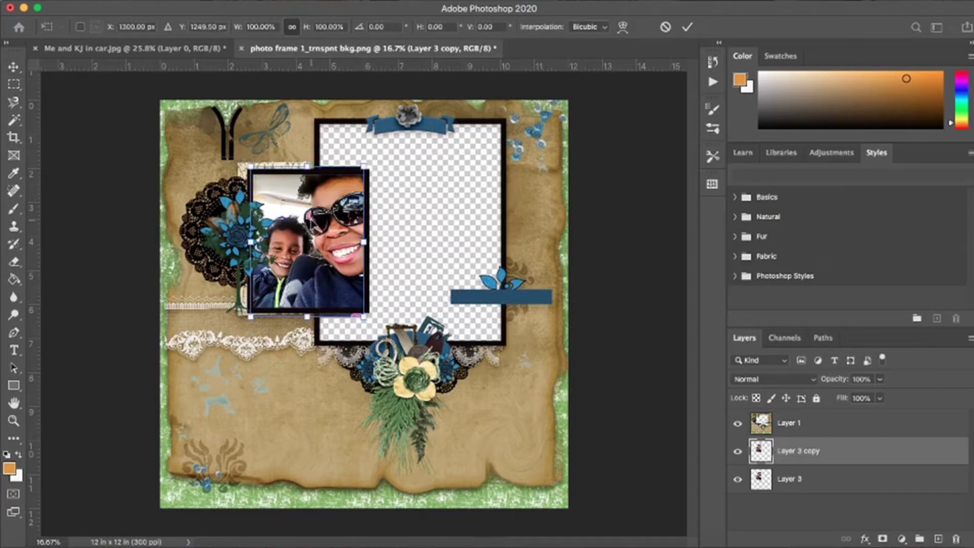
pyautogui.moveTo(307, 175); pyautogui.dragTo(426, 168)
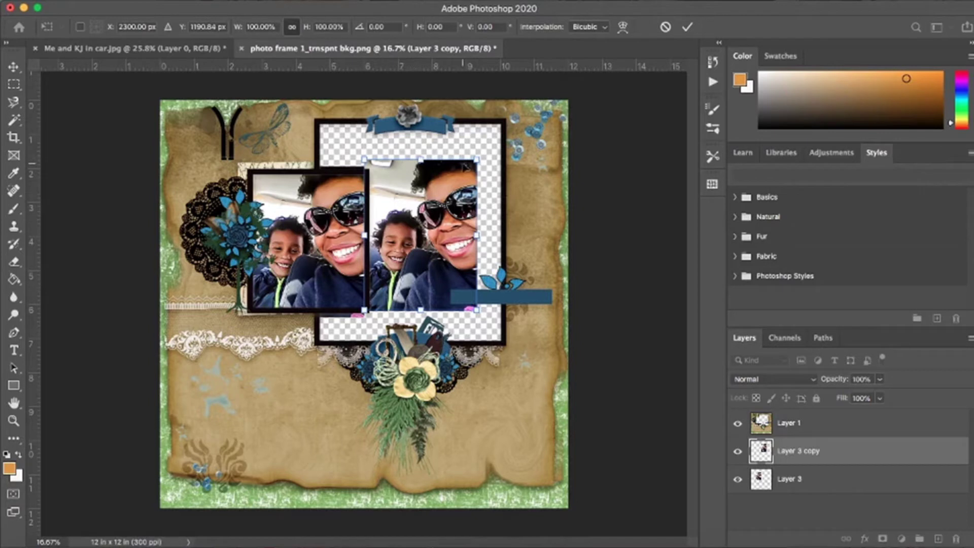
pyautogui.moveTo(478, 158); pyautogui.dragTo(508, 117)
pyautogui.moveTo(364, 310); pyautogui.dragTo(319, 369)
pyautogui.press('Return')
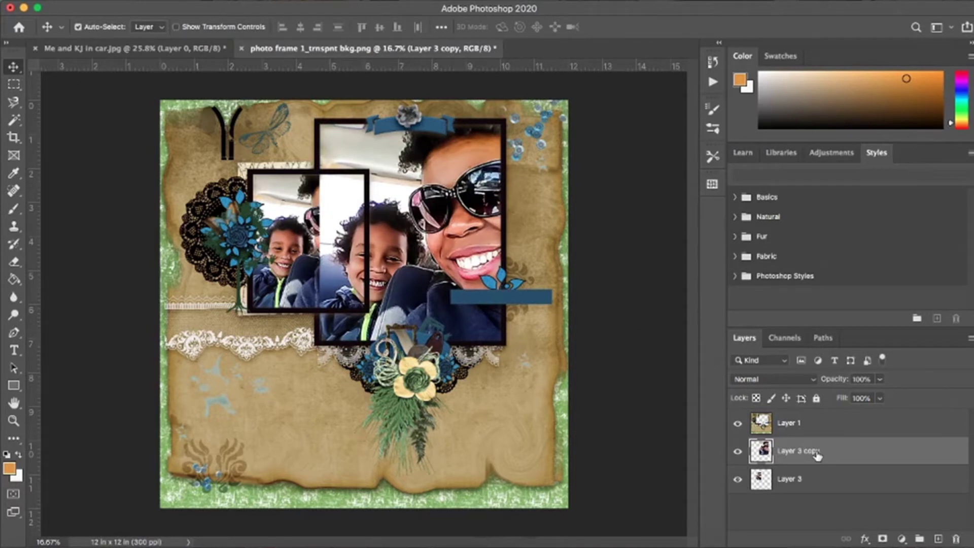
# Move the enlarged photo layer below Layer 3 and duplicate it.
pyautogui.moveTo(816, 453); pyautogui.dragTo(815, 499)
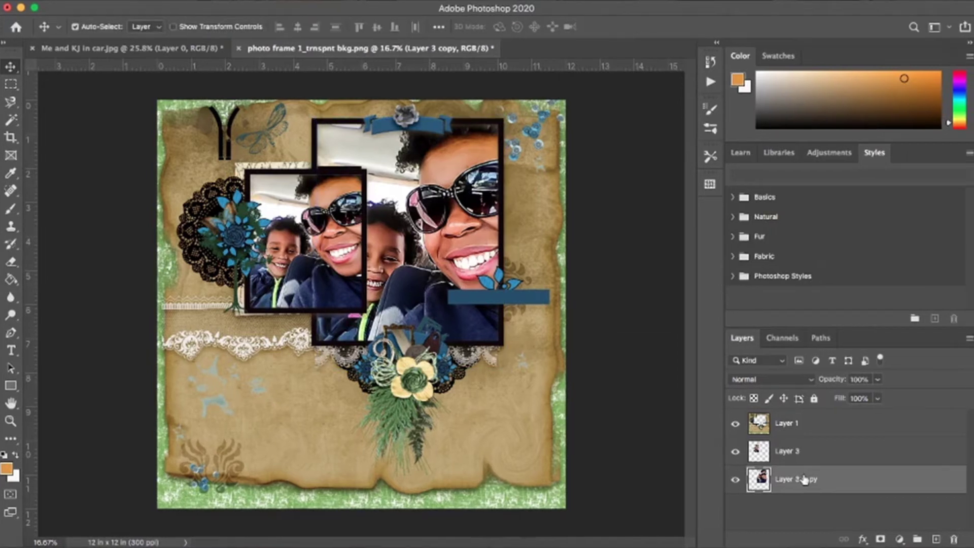
pyautogui.press('super')
pyautogui.press('super+j')
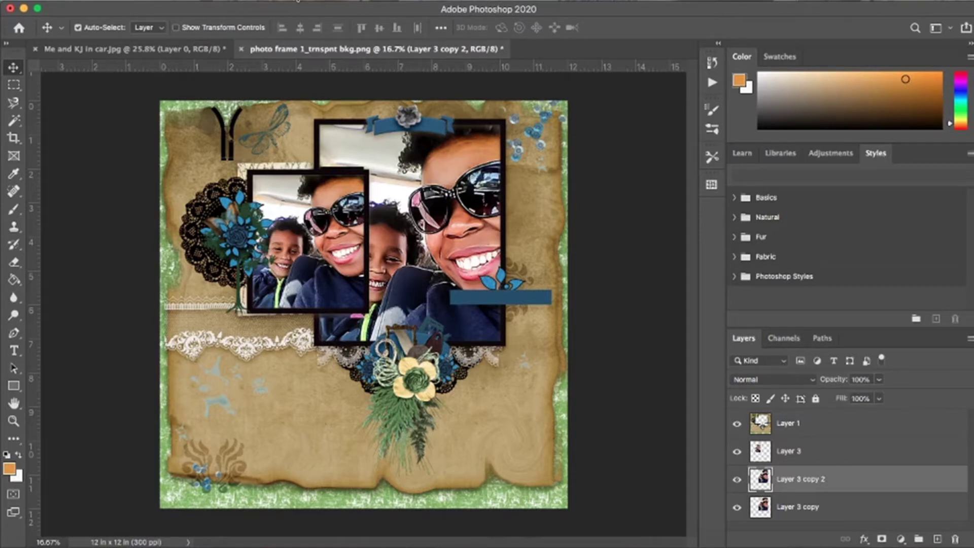
# Apply the cream vintage paper style from the Photoshop Styles group to Layer 3 copy 2.
pyautogui.click(417, 2)
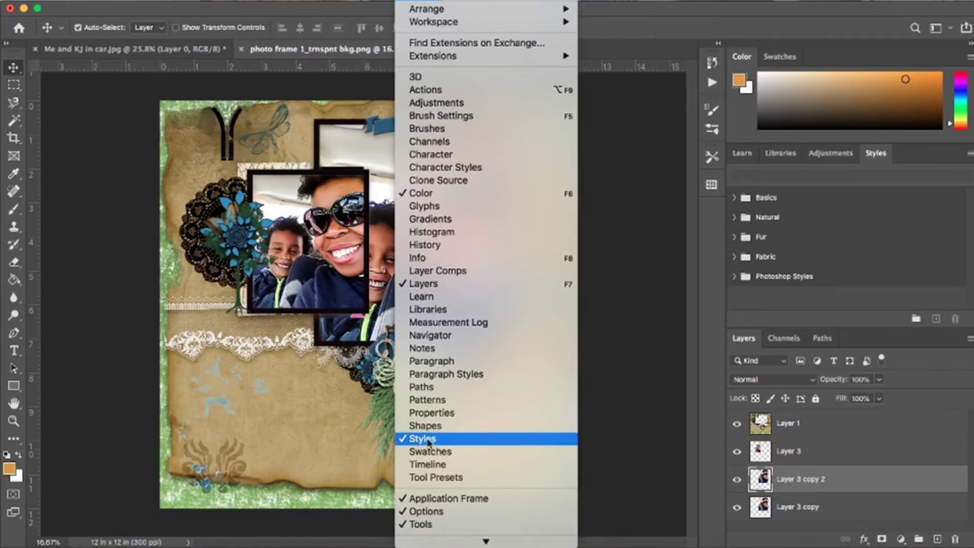
pyautogui.click(882, 217)
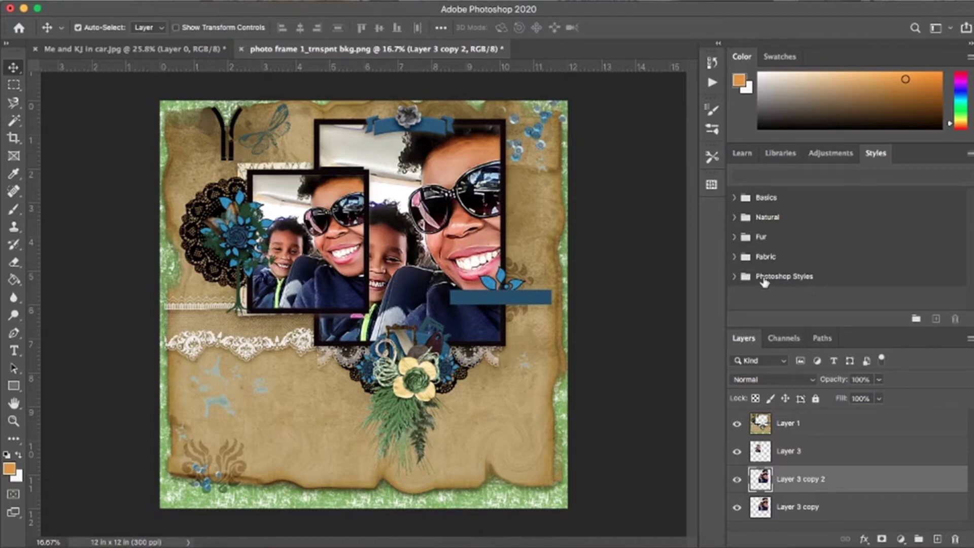
pyautogui.click(734, 276)
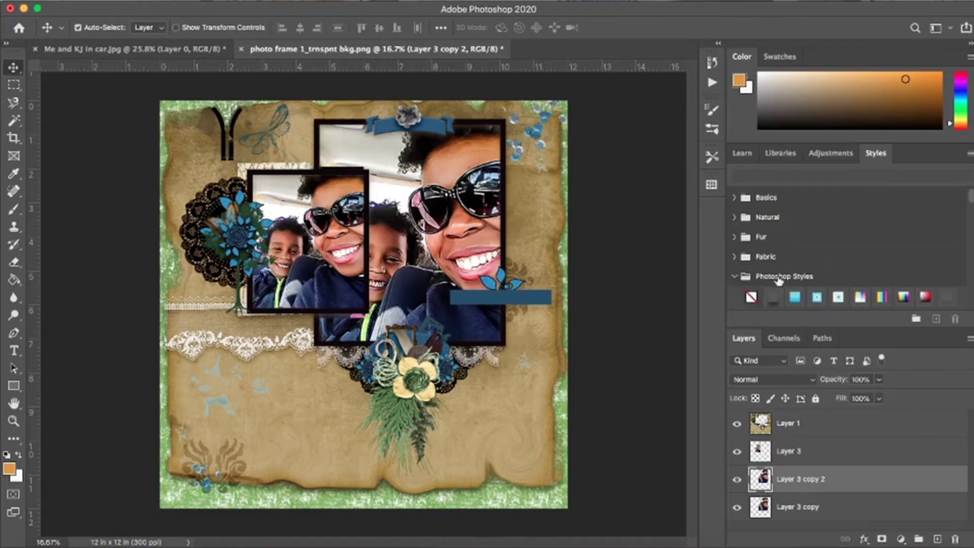
pyautogui.scroll(-5, 813, 288)
pyautogui.scroll(-5, 813, 288)
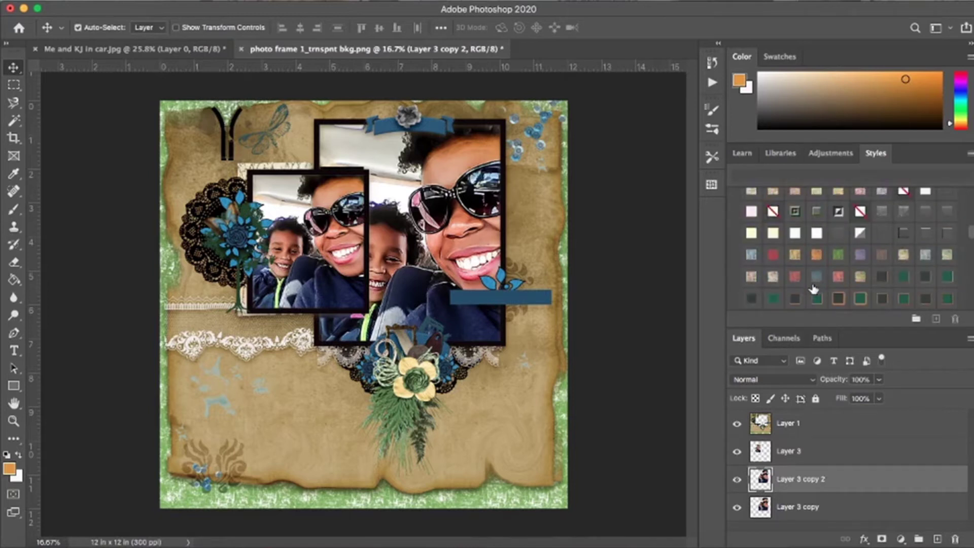
pyautogui.scroll(-5, 813, 288)
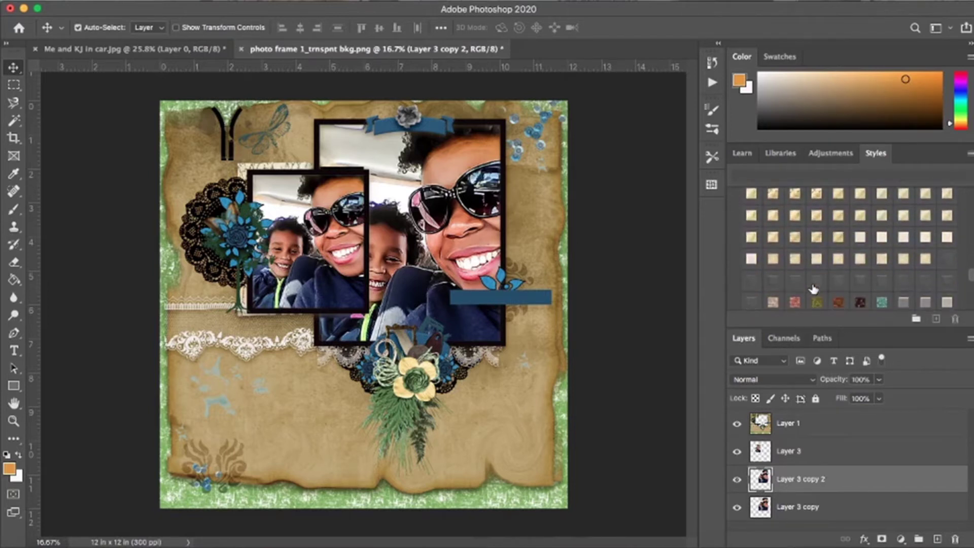
pyautogui.click(860, 259)
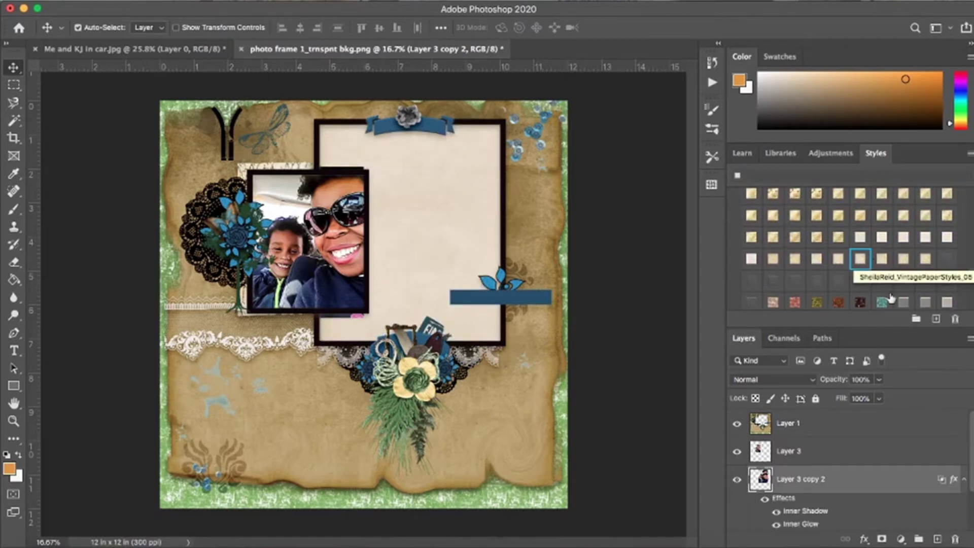
# Rasterize the layer style of Layer 3 copy 2 and set the layer's blend mode to Color.
pyautogui.rightClick(811, 482)
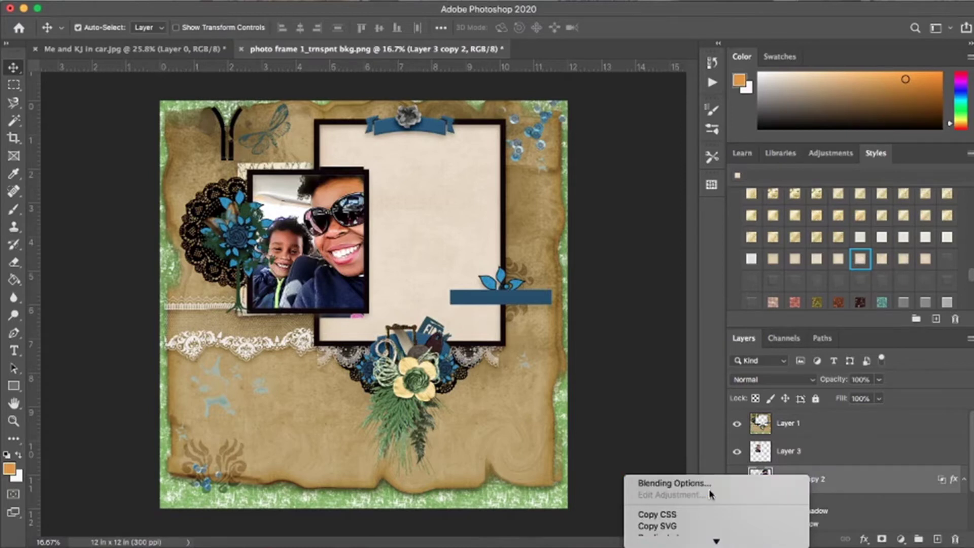
pyautogui.moveTo(716, 541)
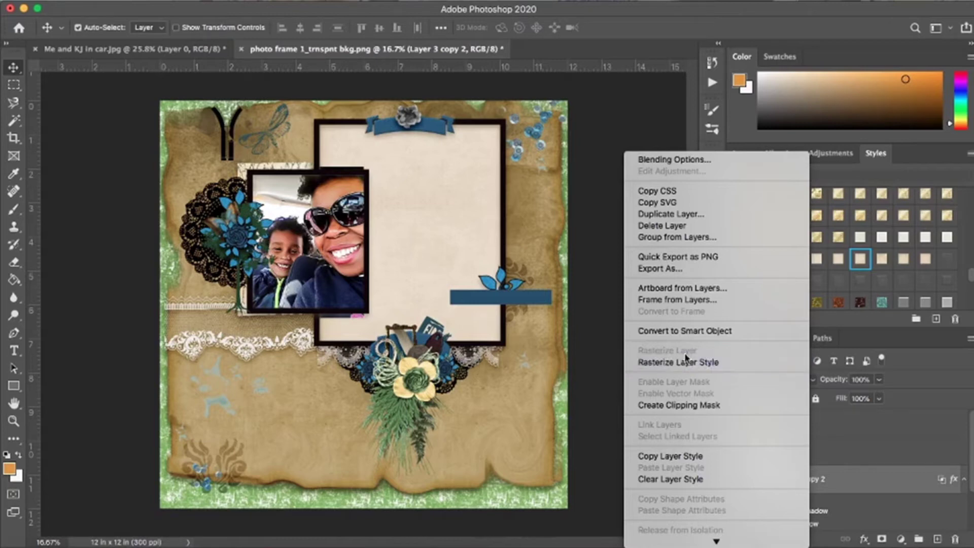
pyautogui.click(685, 363)
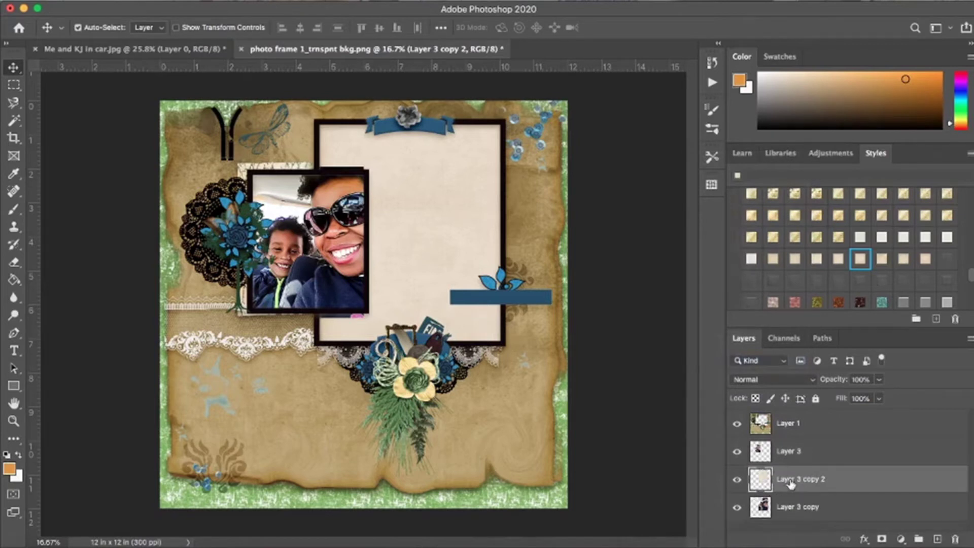
pyautogui.click(768, 379)
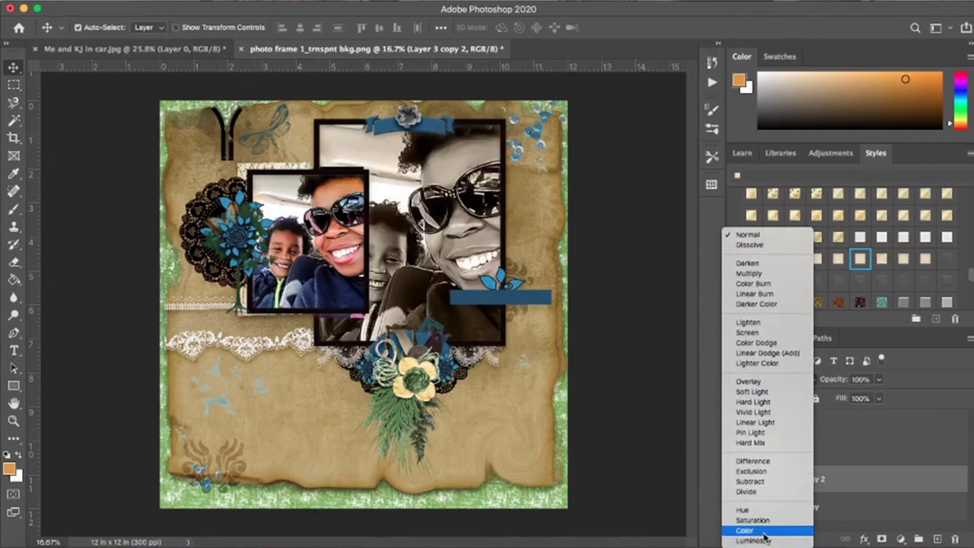
pyautogui.click(765, 531)
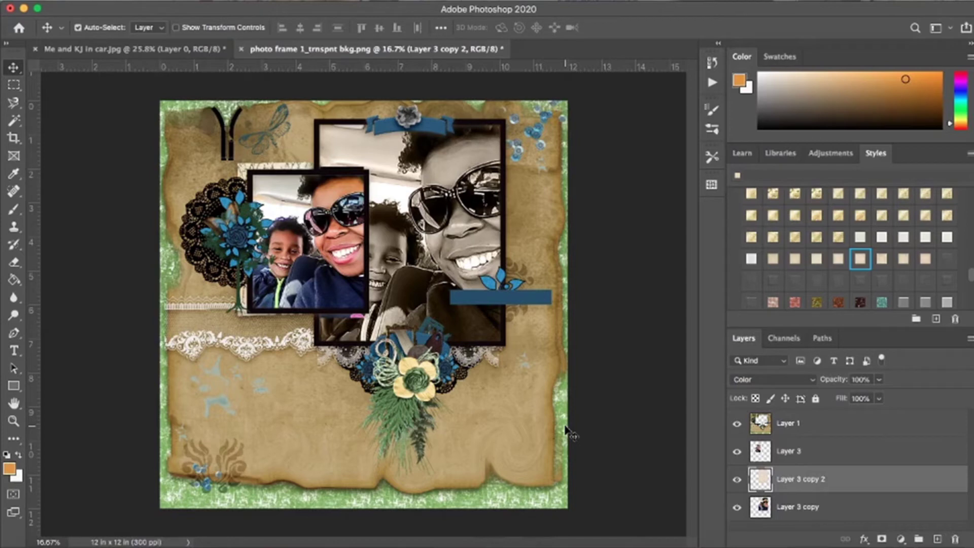
# Save the layout to the Downloads folder as a JPEG named "me and kj photo frame temp" with quality 9.
pyautogui.click(111, 1)
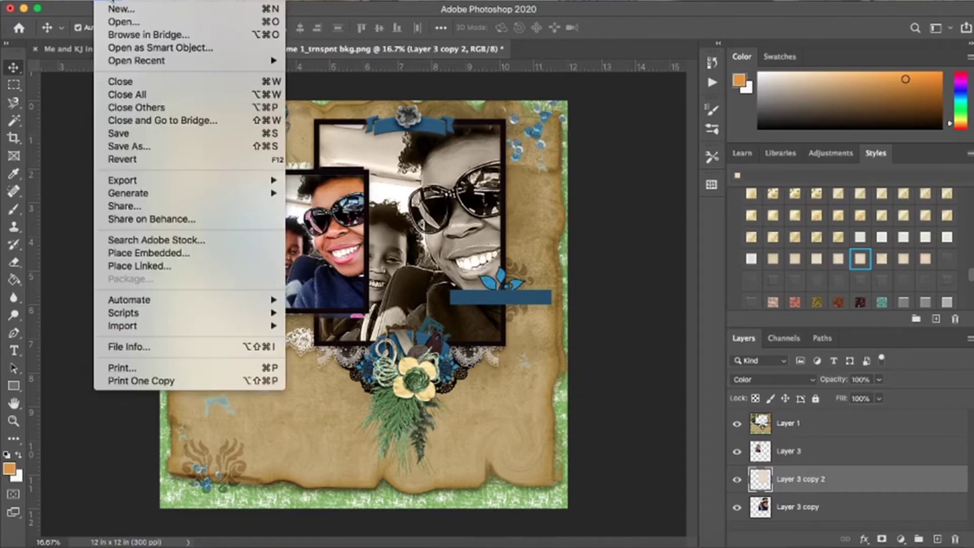
pyautogui.click(128, 147)
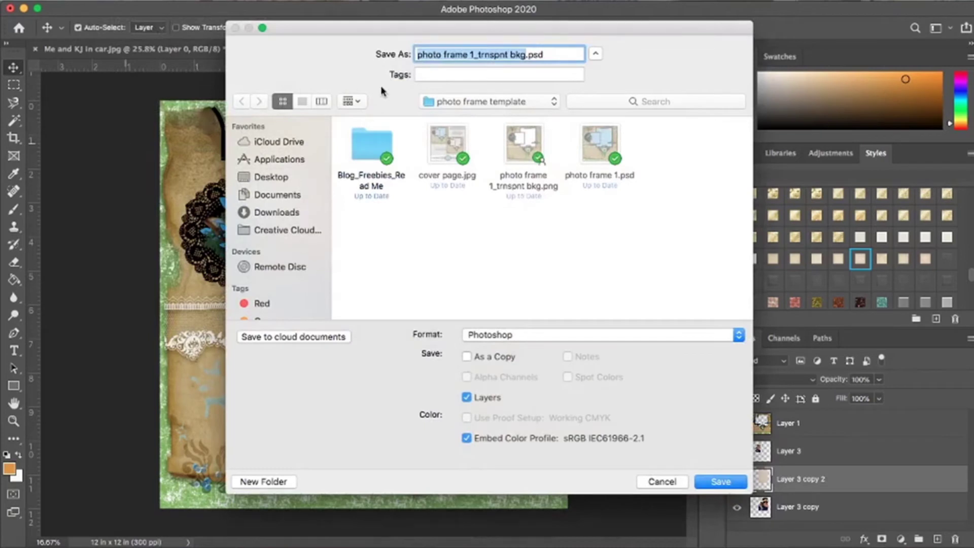
pyautogui.click(289, 214)
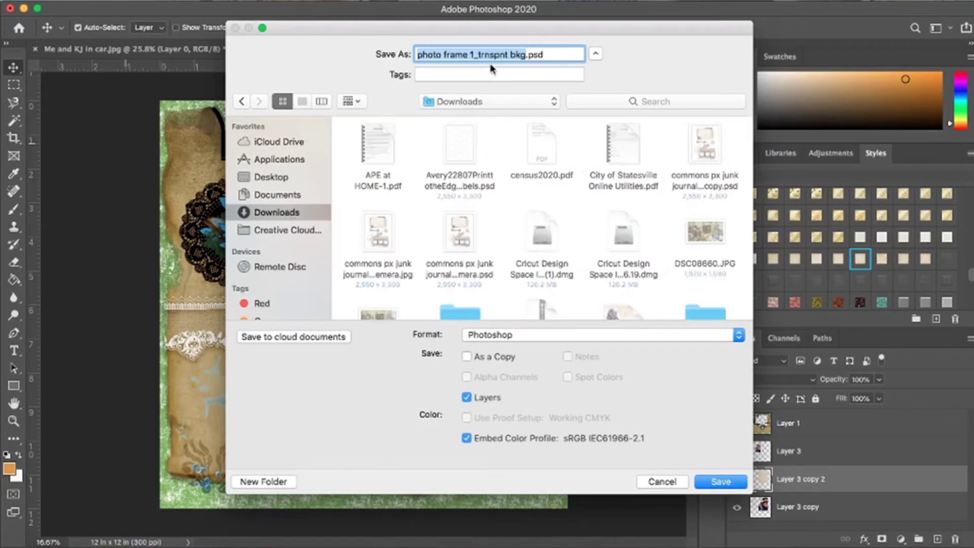
pyautogui.write('me and k')
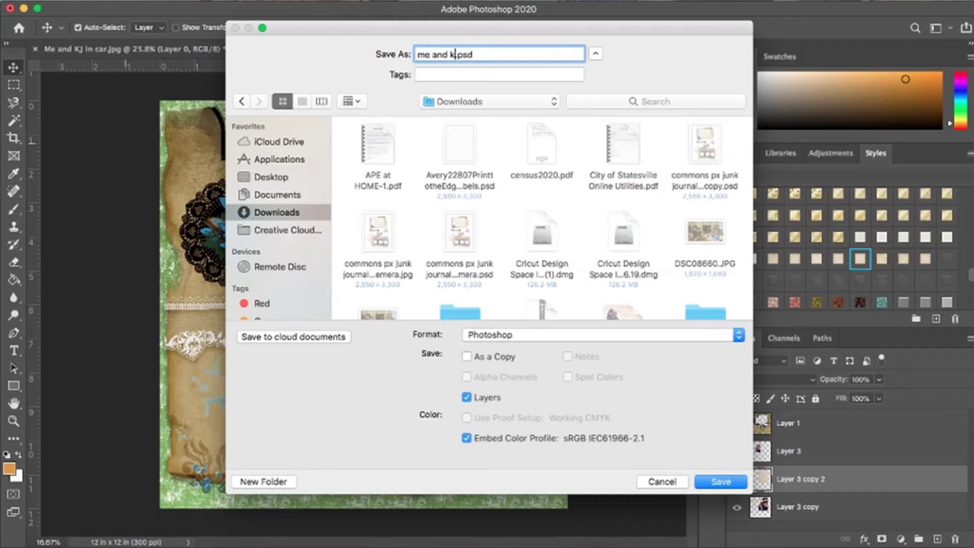
pyautogui.write('j photo frame tem')
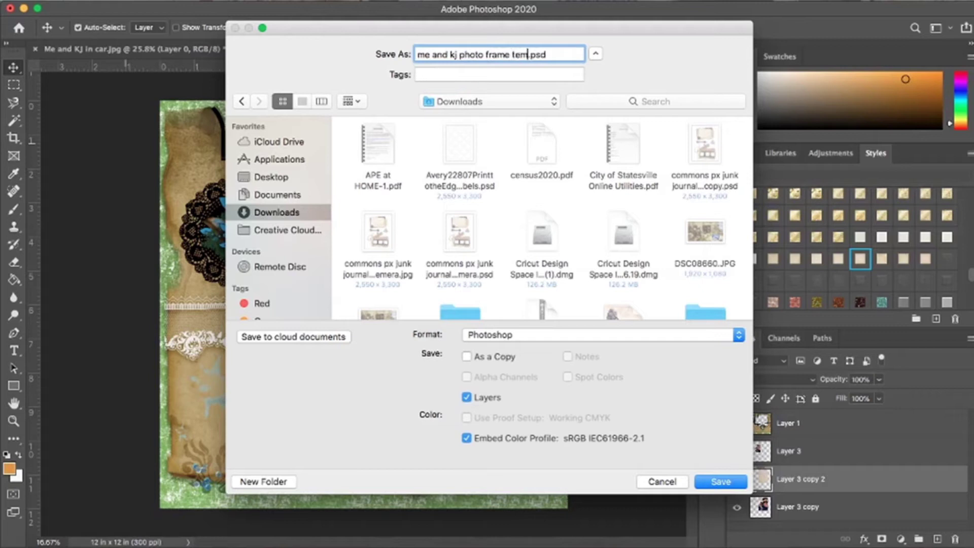
pyautogui.write('p')
pyautogui.click(494, 334)
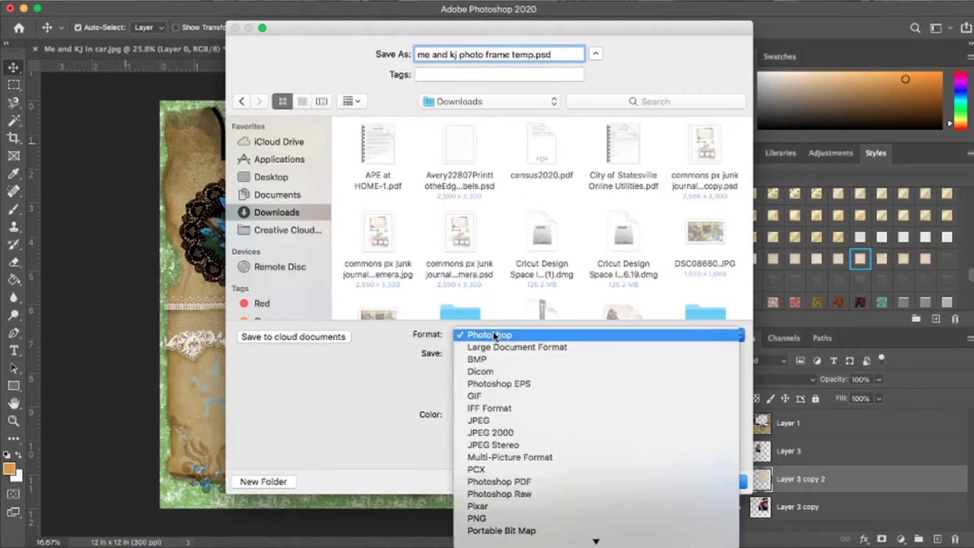
pyautogui.click(488, 420)
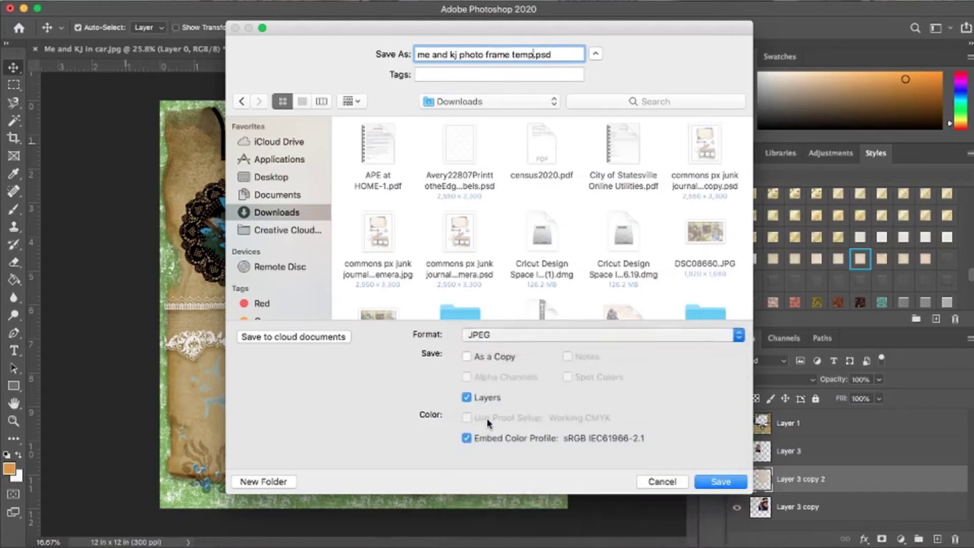
pyautogui.click(718, 482)
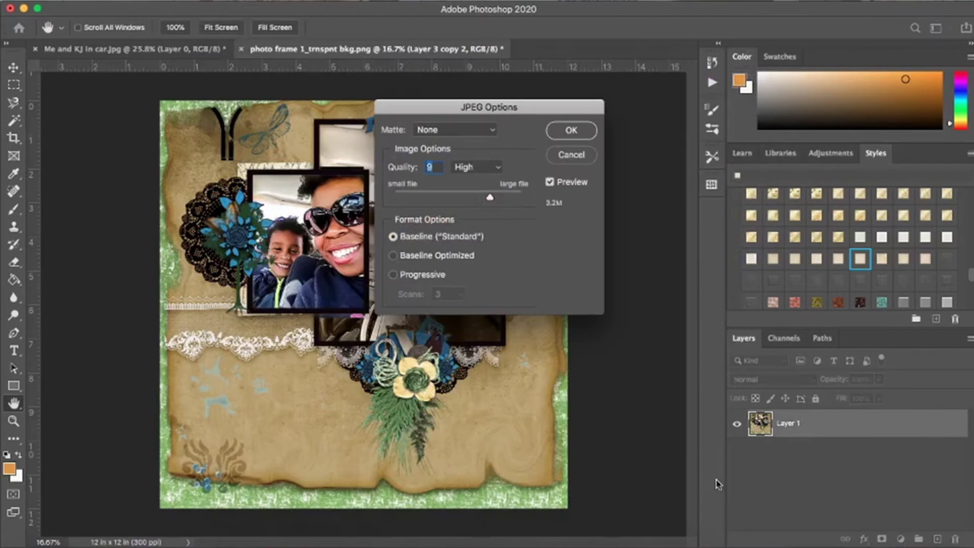
pyautogui.click(570, 131)
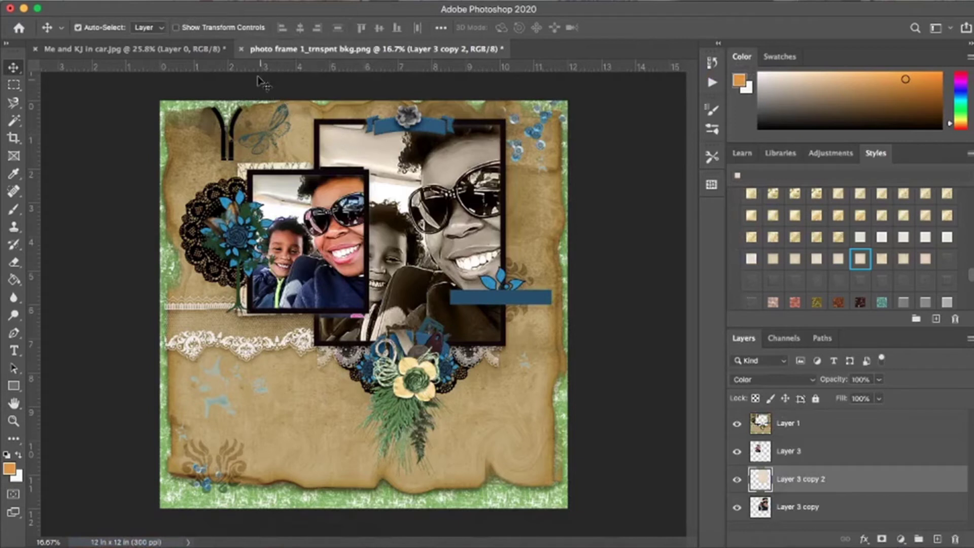
# Close the PNG template without saving changes and open photo frame 1.psd from the photo frame template folder.
pyautogui.click(241, 49)
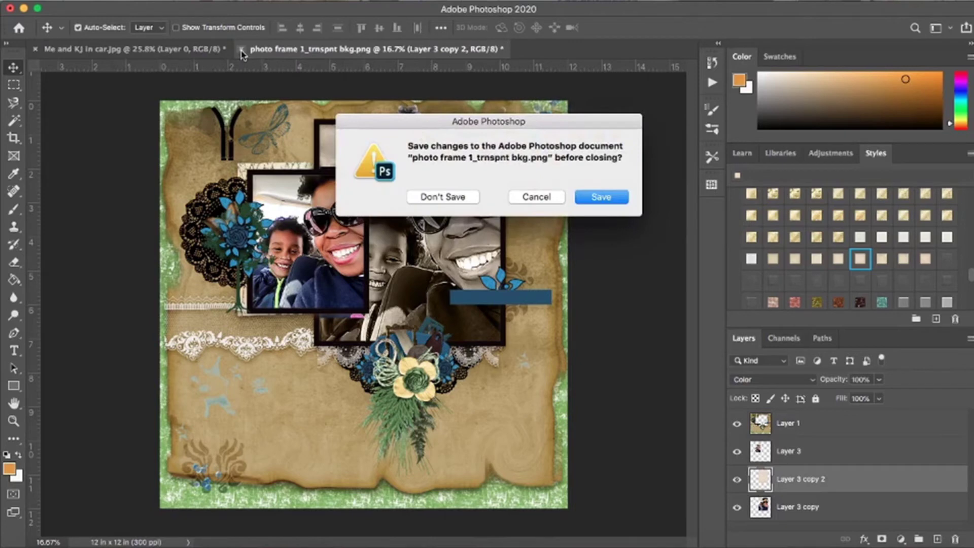
pyautogui.click(451, 198)
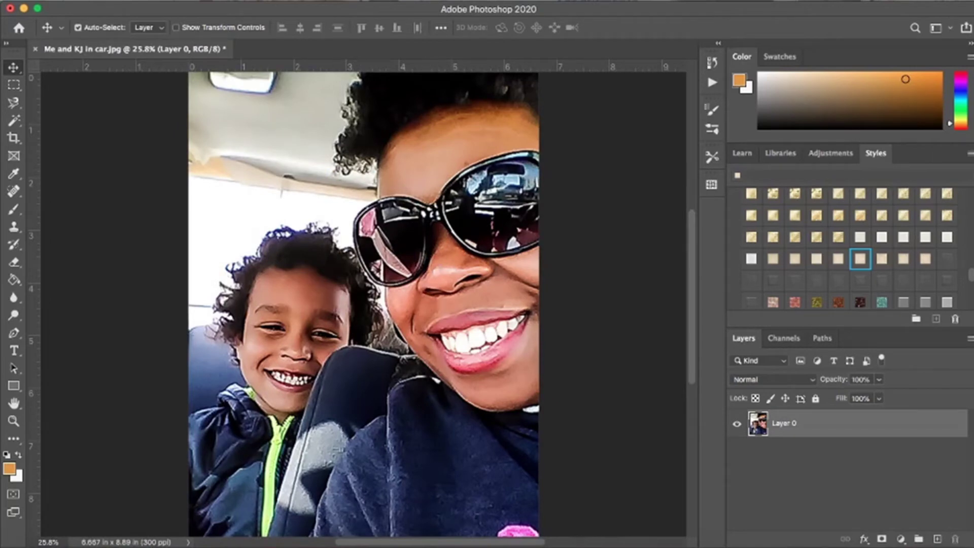
pyautogui.click(106, 2)
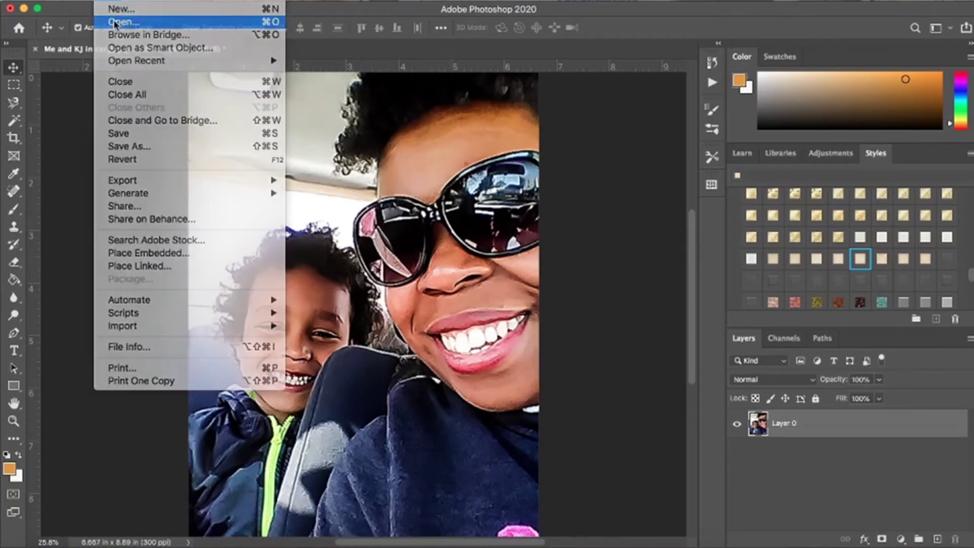
pyautogui.click(116, 22)
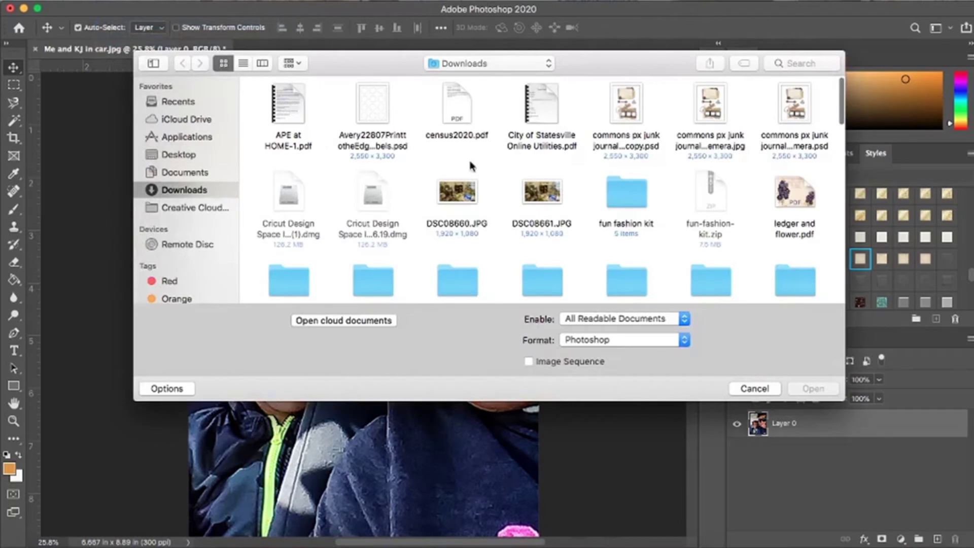
pyautogui.scroll(-5, 611, 216)
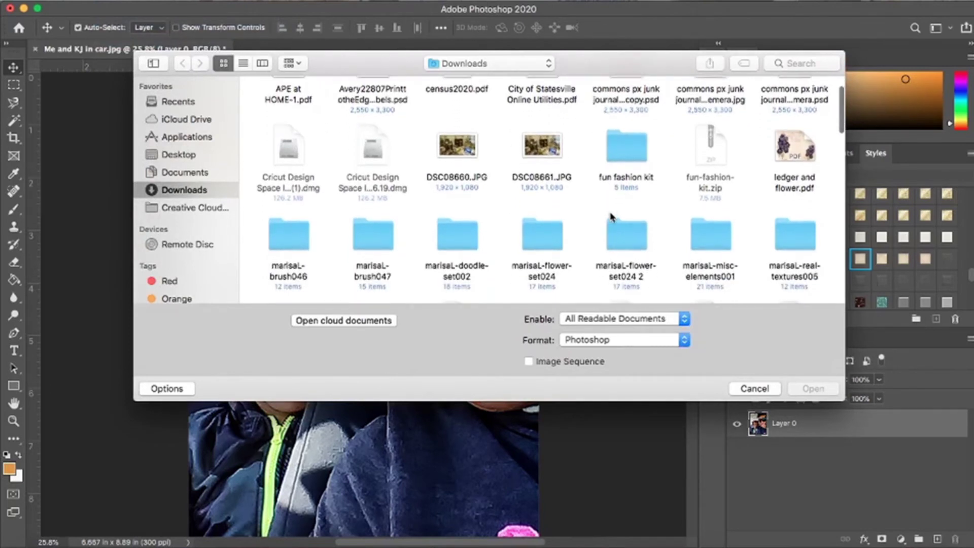
pyautogui.doubleClick(487, 133)
pyautogui.click(514, 97)
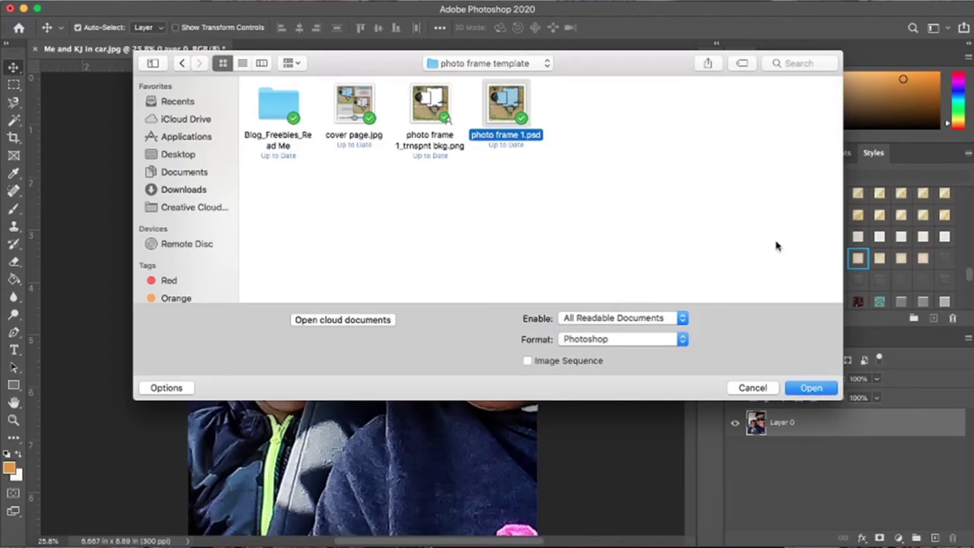
pyautogui.click(806, 392)
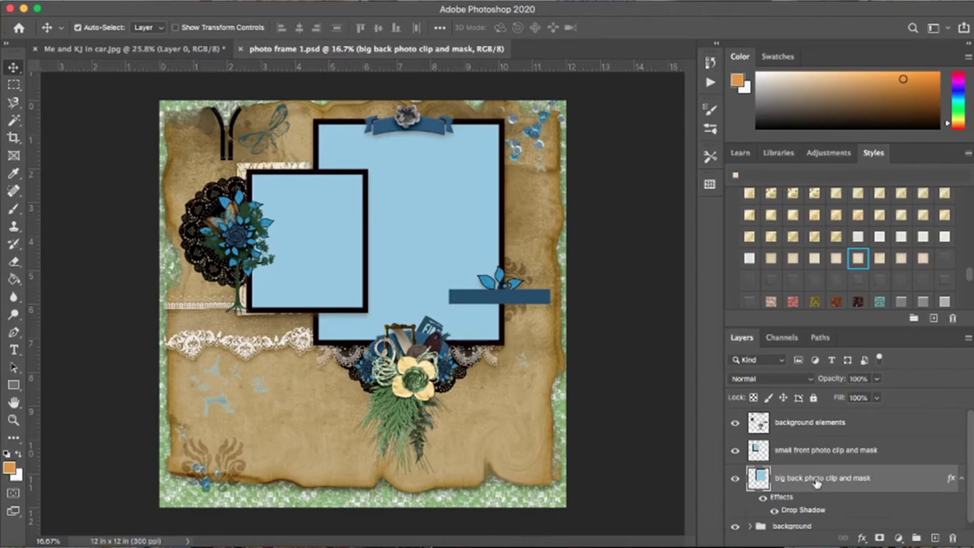
# Paste the car photo directly above the "big back photo clip and mask" layer and move it over the large frame.
pyautogui.click(803, 453)
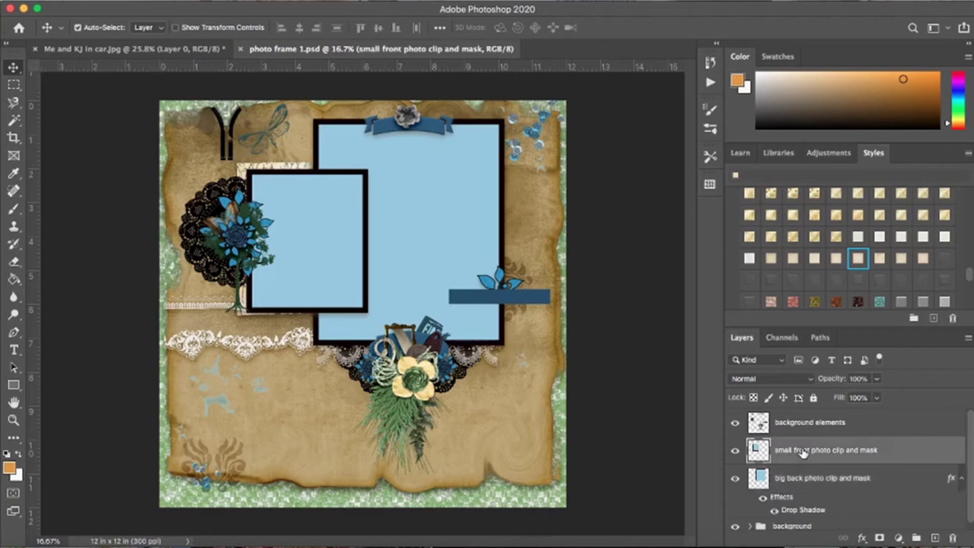
pyautogui.click(818, 479)
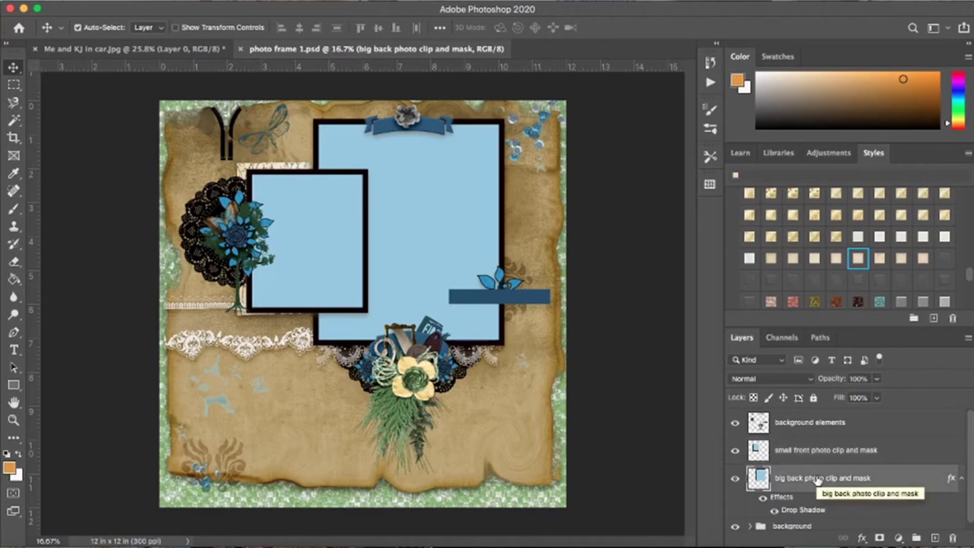
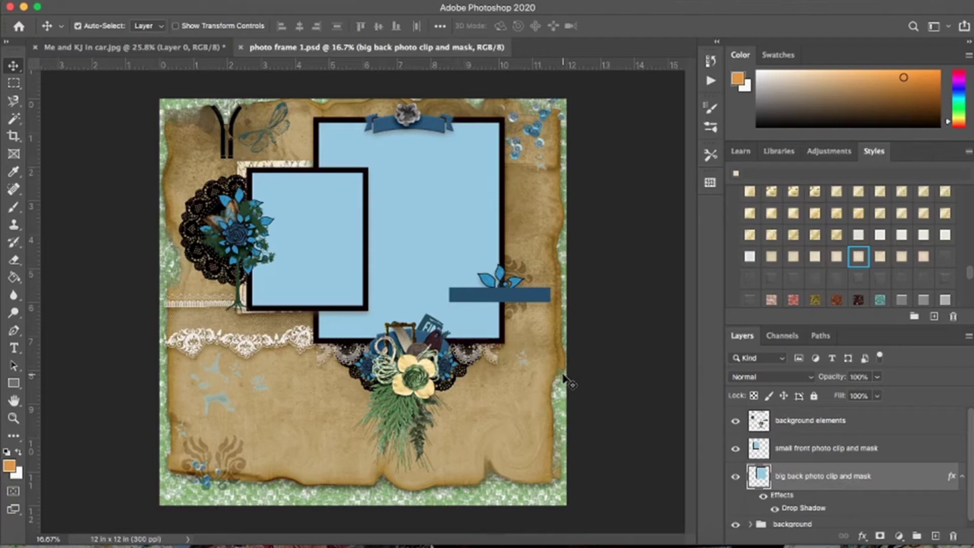
pyautogui.press('super+v')
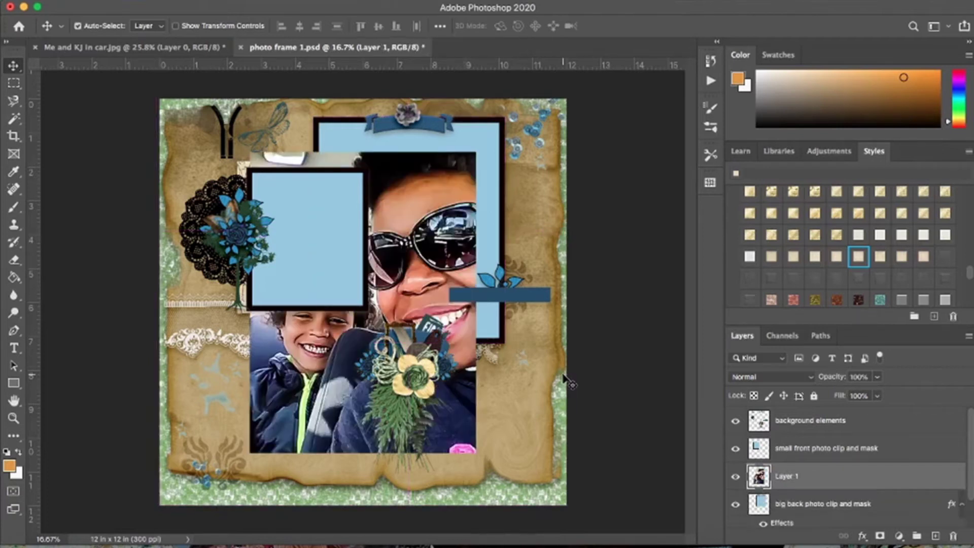
pyautogui.moveTo(429, 237); pyautogui.dragTo(471, 188)
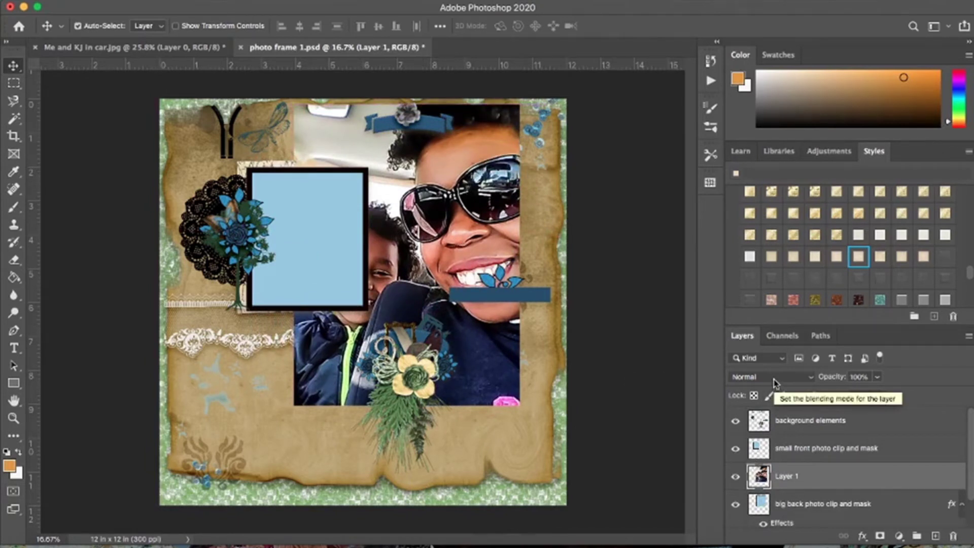
# Clip the pasted photo layer to the "big back photo clip and mask" layer with a clipping mask.
pyautogui.rightClick(847, 477)
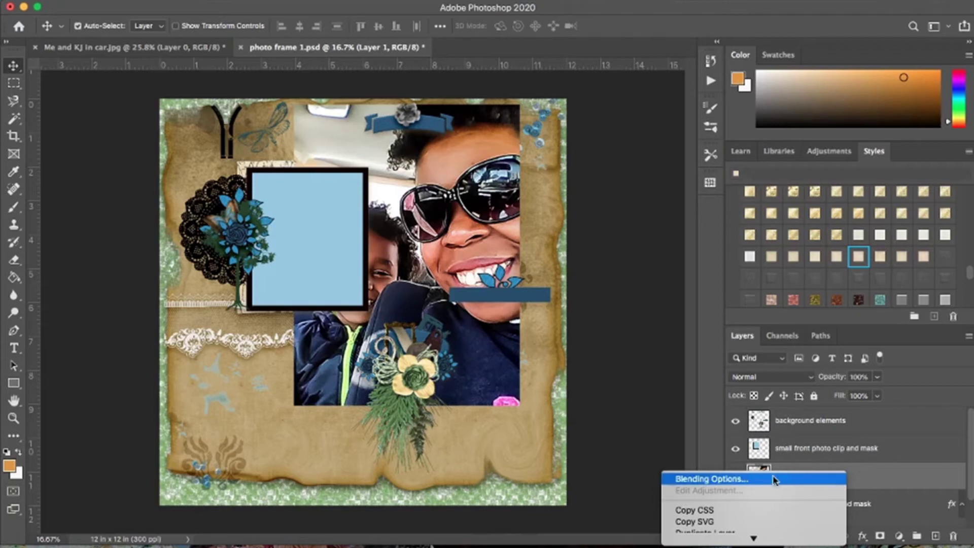
pyautogui.moveTo(755, 535)
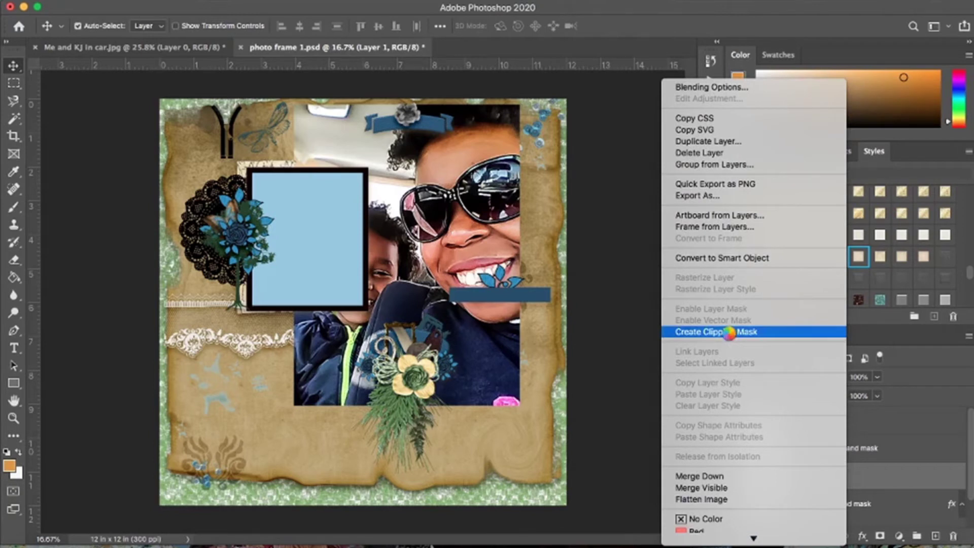
pyautogui.click(730, 335)
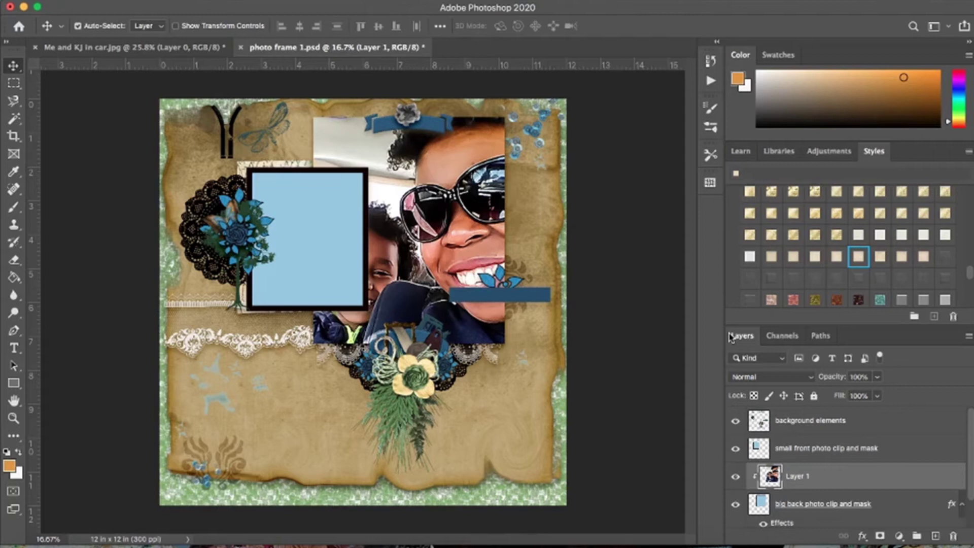
# Scale the clipped car photo down and reposition it so both faces fit inside the large back frame.
pyautogui.press('super+t')
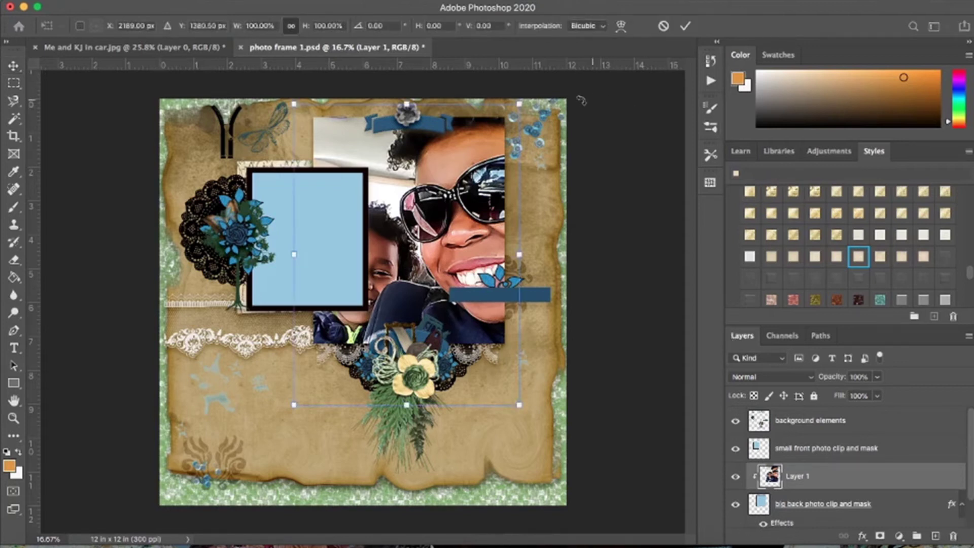
pyautogui.moveTo(520, 101); pyautogui.dragTo(481, 152)
pyautogui.moveTo(459, 187); pyautogui.dragTo(494, 126)
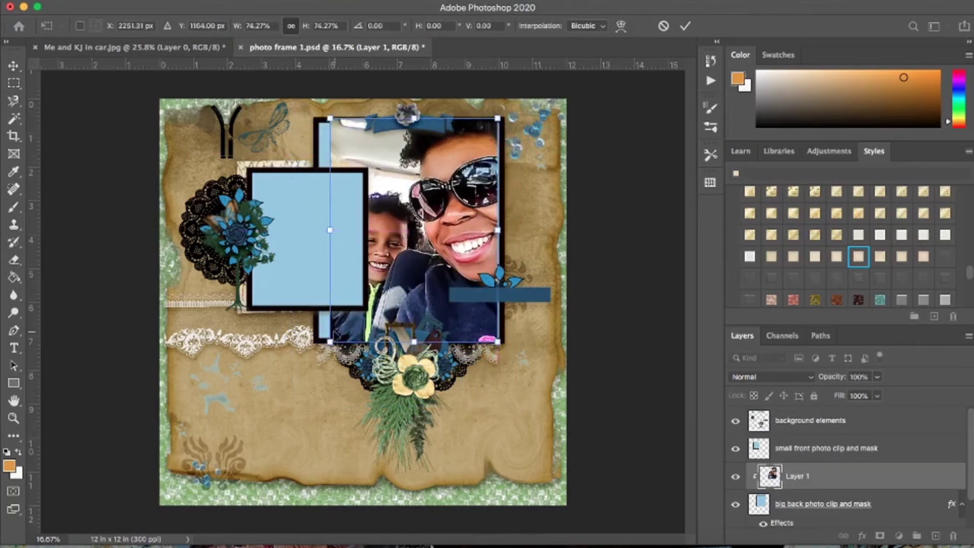
pyautogui.moveTo(330, 342); pyautogui.dragTo(318, 357)
pyautogui.moveTo(499, 357); pyautogui.dragTo(500, 361)
pyautogui.press('Return')
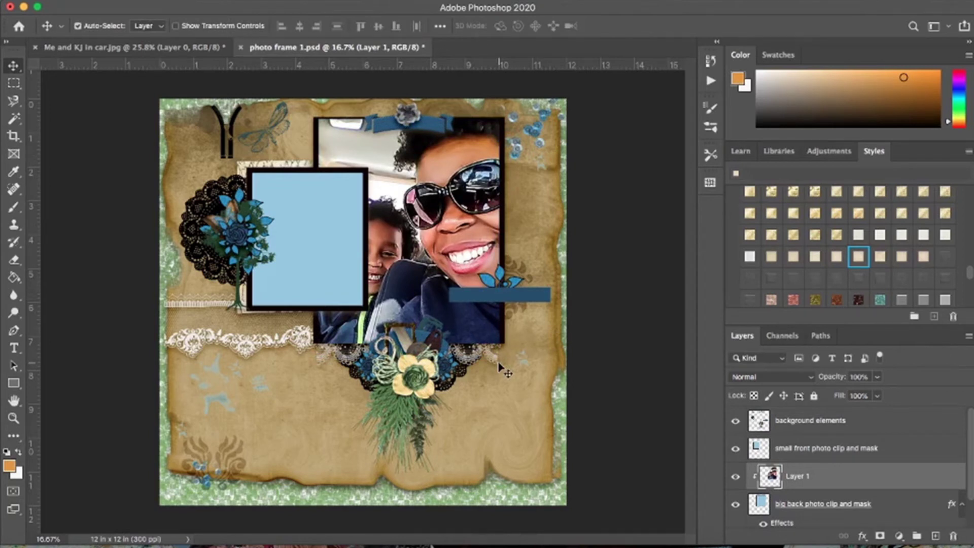
# Duplicate the clipped car photo layer and clip the copy to the large back frame as well.
pyautogui.keyDown('alt'); pyautogui.click(549, 319); pyautogui.keyUp('alt')
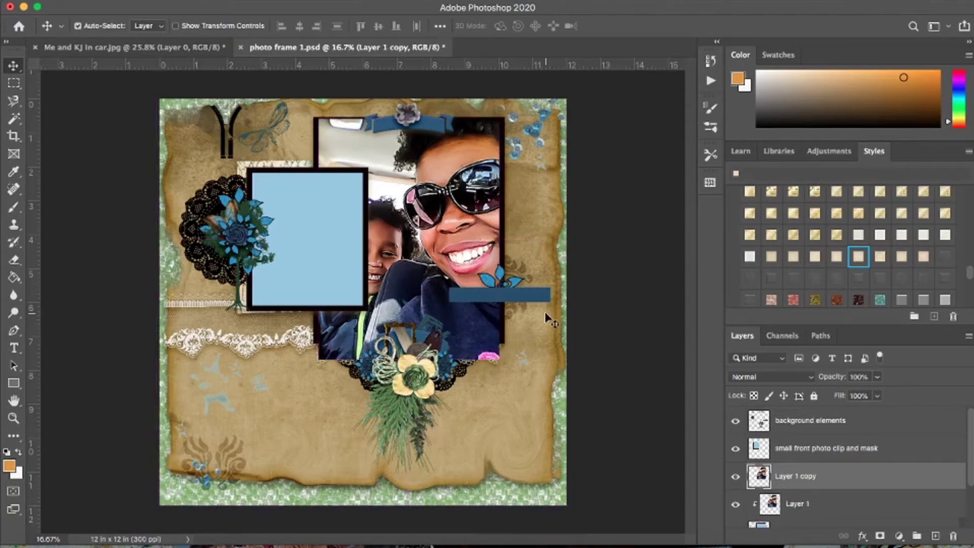
pyautogui.rightClick(839, 475)
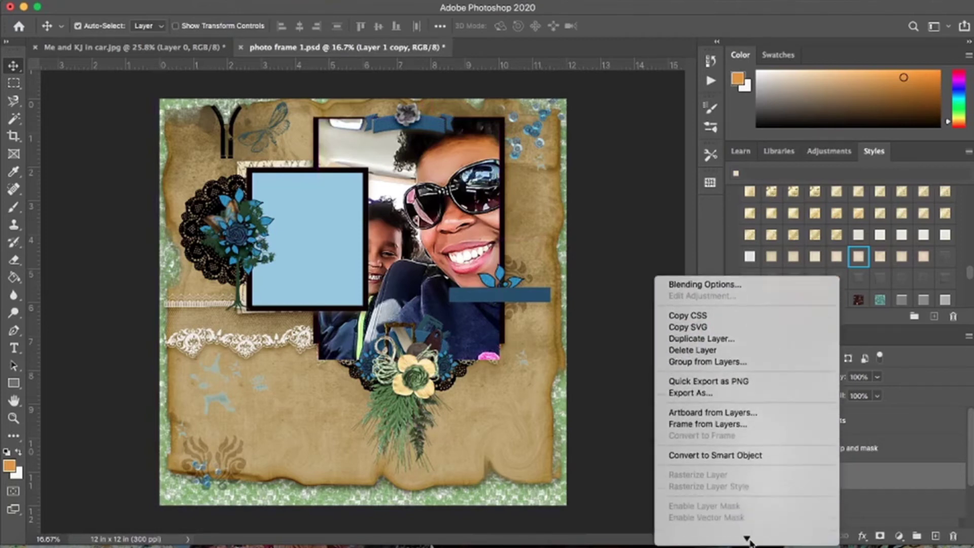
pyautogui.click(730, 336)
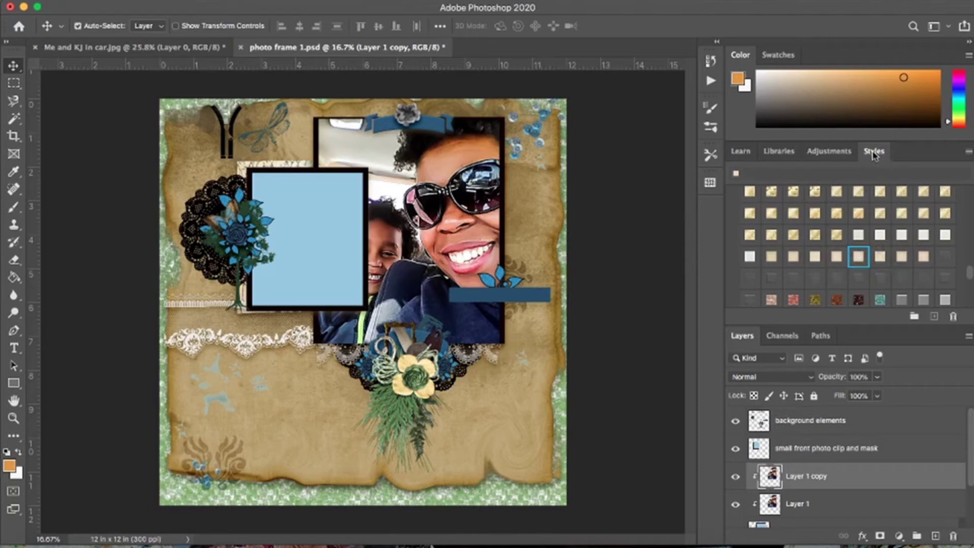
# Apply the cream paper layer style to the photo copy and rasterize its layer style.
pyautogui.click(859, 259)
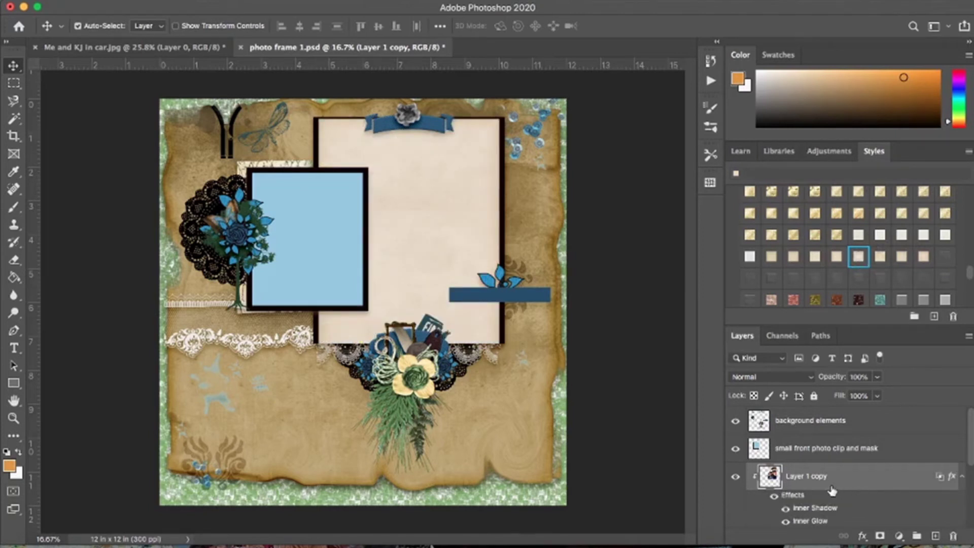
pyautogui.rightClick(850, 477)
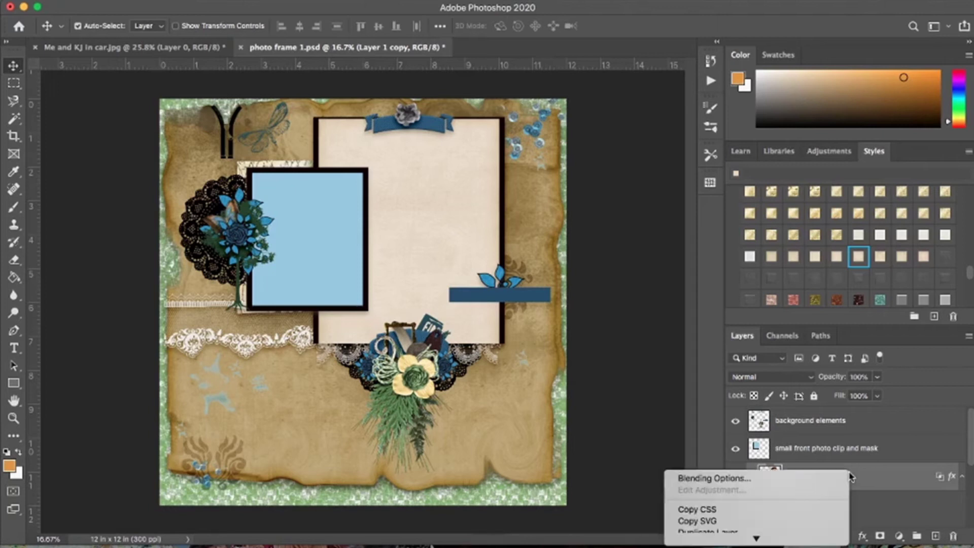
pyautogui.scroll(-10, 772, 482)
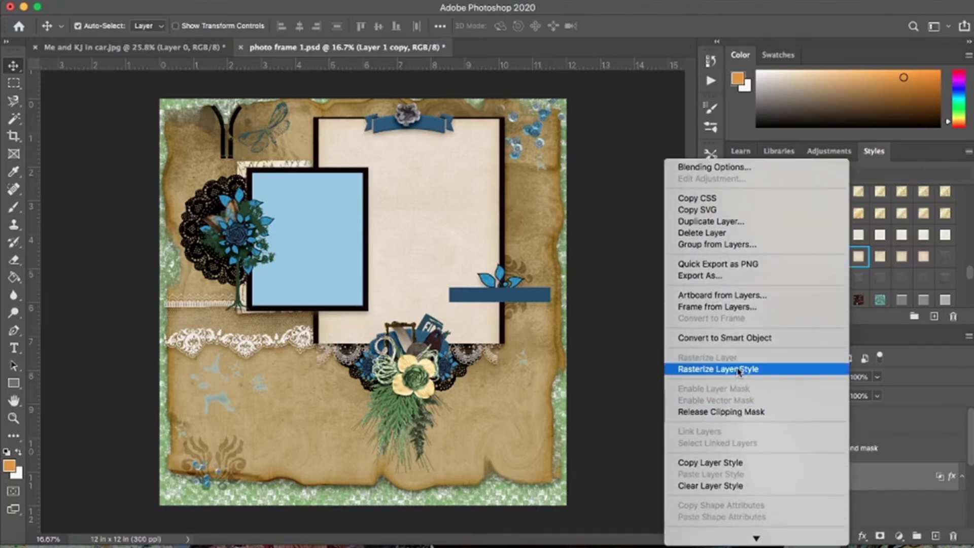
pyautogui.click(738, 370)
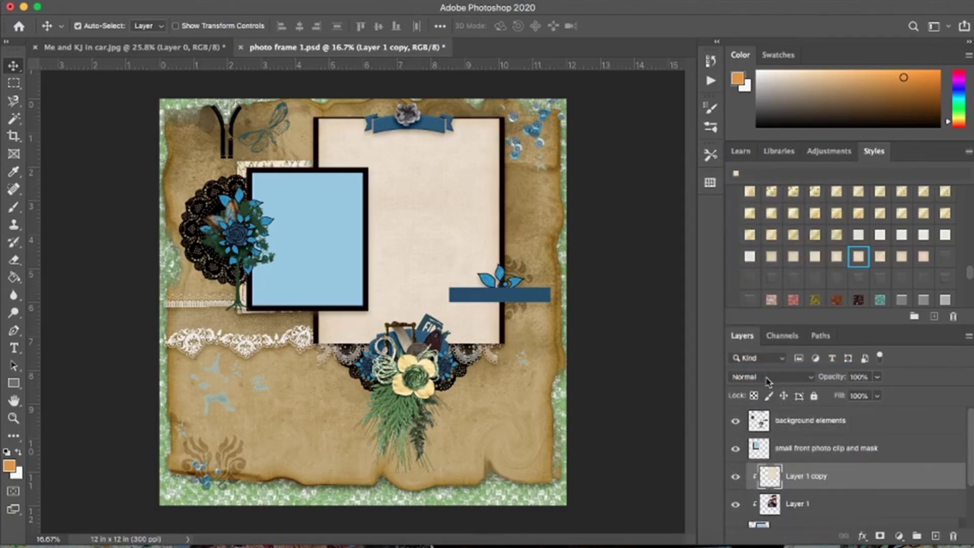
# Set the blend mode of the cream-textured Layer 1 copy to Color to give the large photo a sepia tone.
pyautogui.click(767, 381)
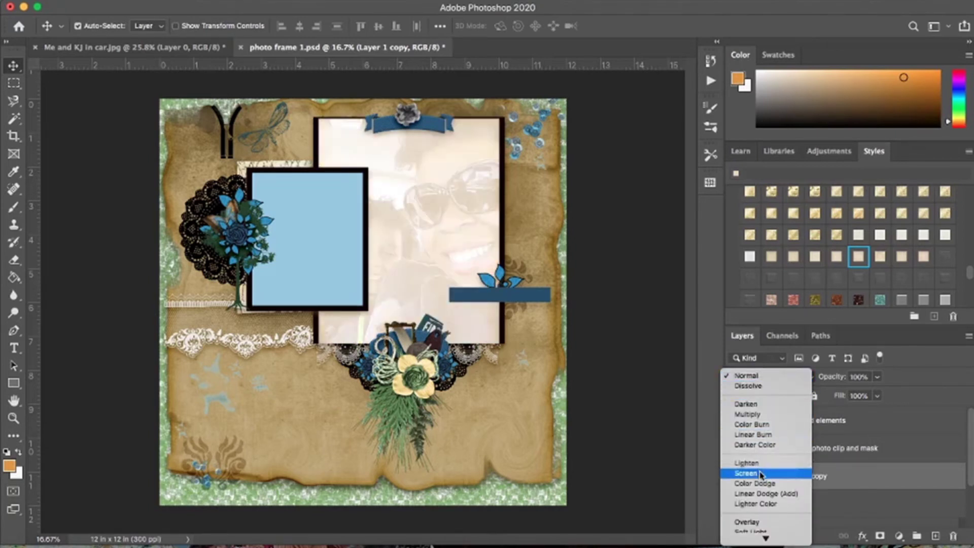
pyautogui.moveTo(765, 539)
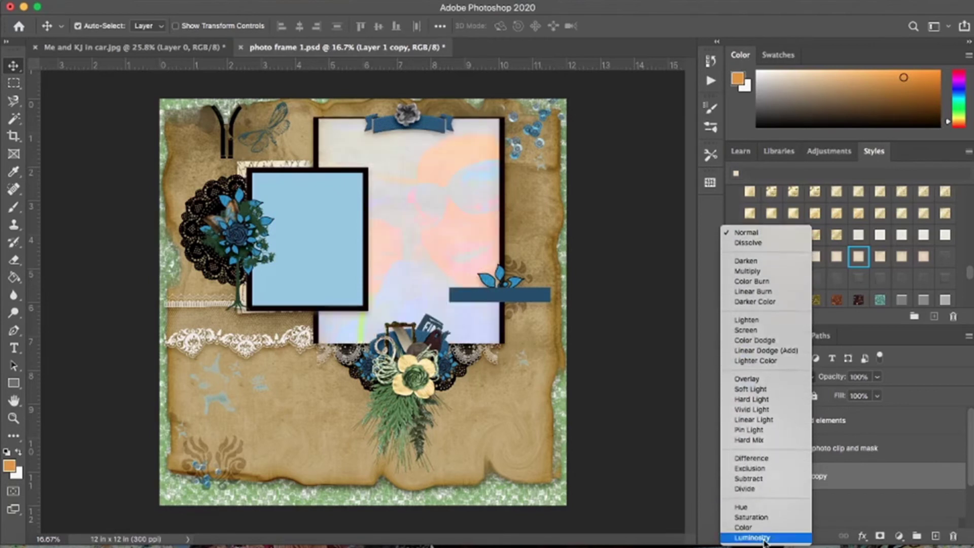
pyautogui.click(760, 530)
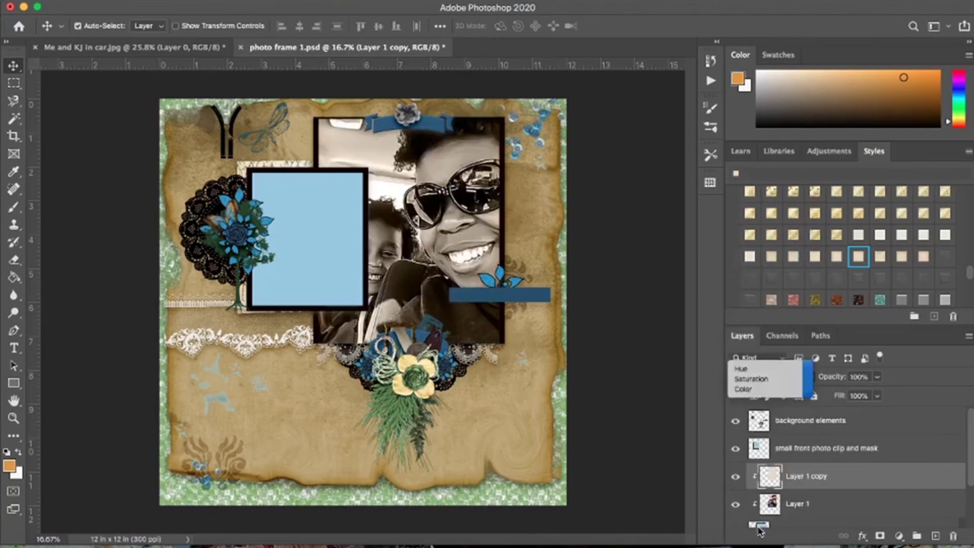
# Merge Layer 1 copy, Layer 1 and the "big back photo clip and mask" layer into one layer.
pyautogui.scroll(-2, 809, 488)
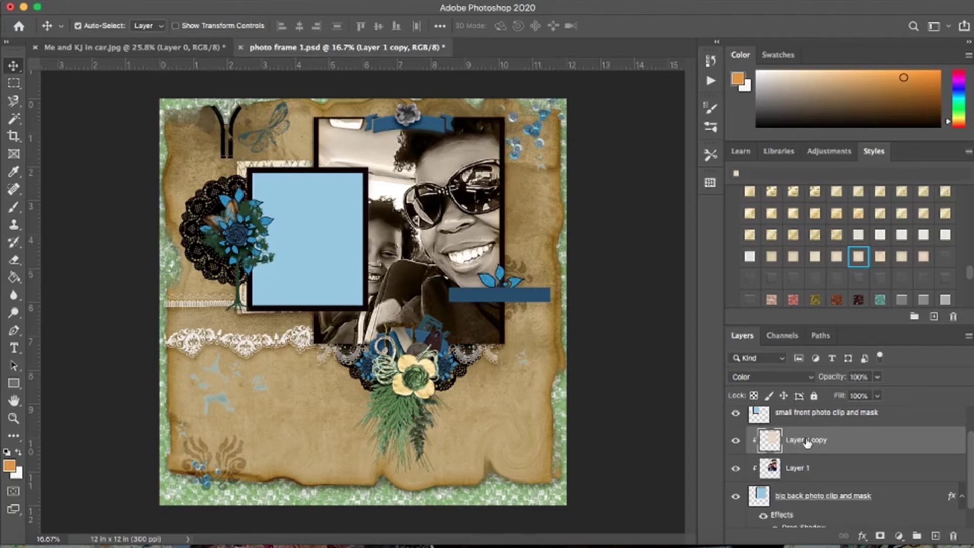
pyautogui.keyDown('shift'); pyautogui.click(813, 499); pyautogui.keyUp('shift')
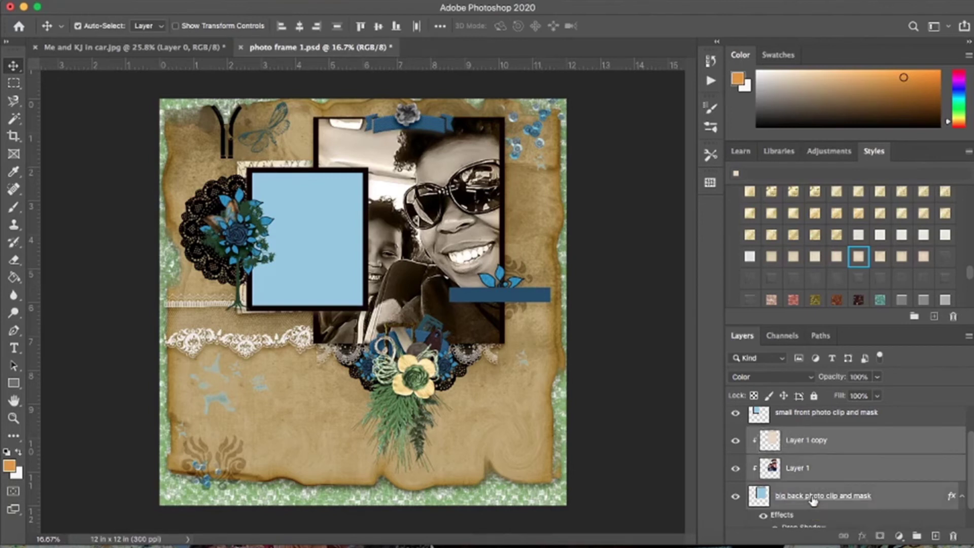
pyautogui.rightClick(920, 470)
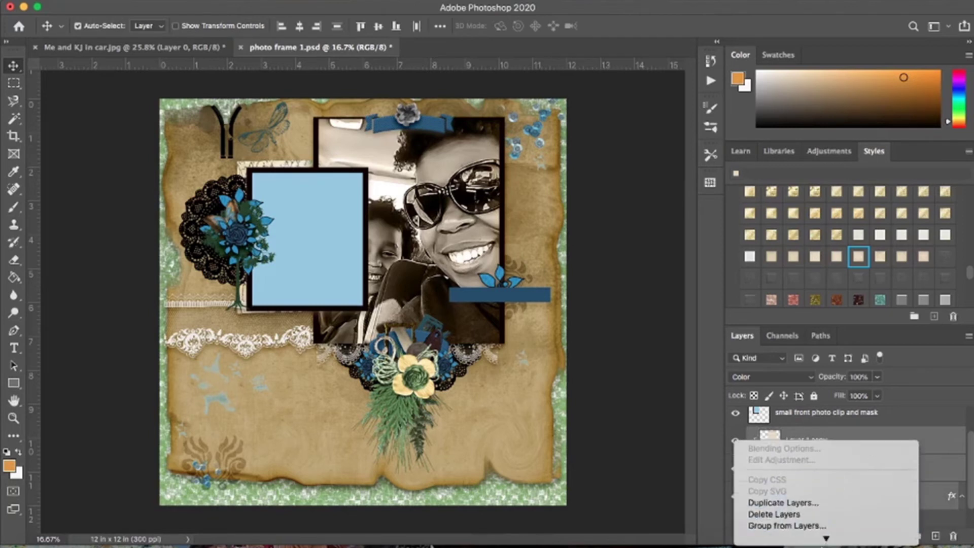
pyautogui.moveTo(824, 534)
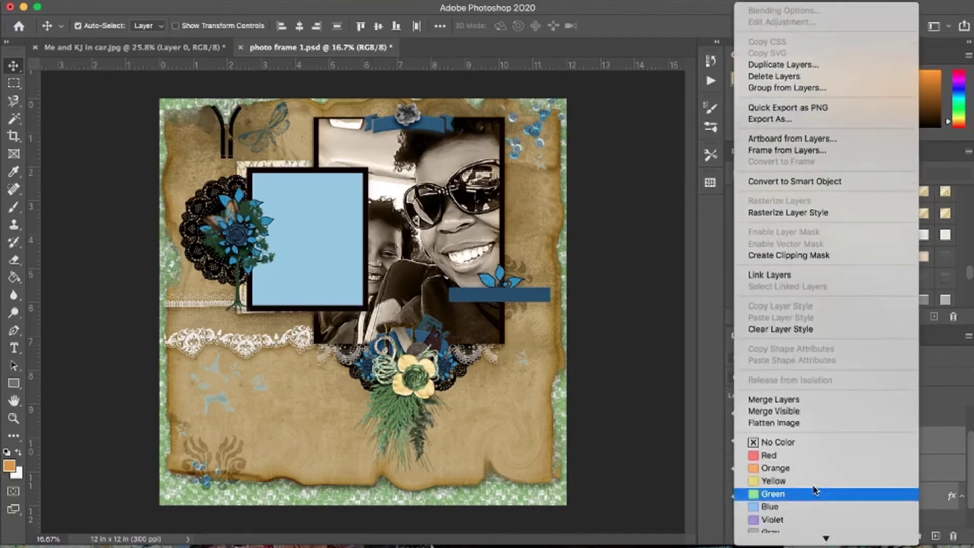
pyautogui.click(798, 400)
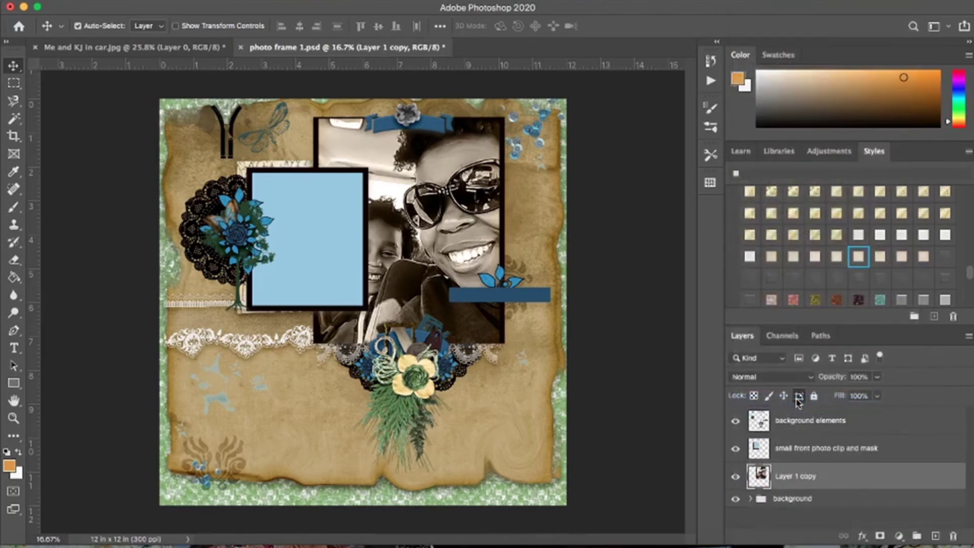
# Paste the car photo directly above the "small front photo clip and mask" layer and clip it to that layer.
pyautogui.click(808, 451)
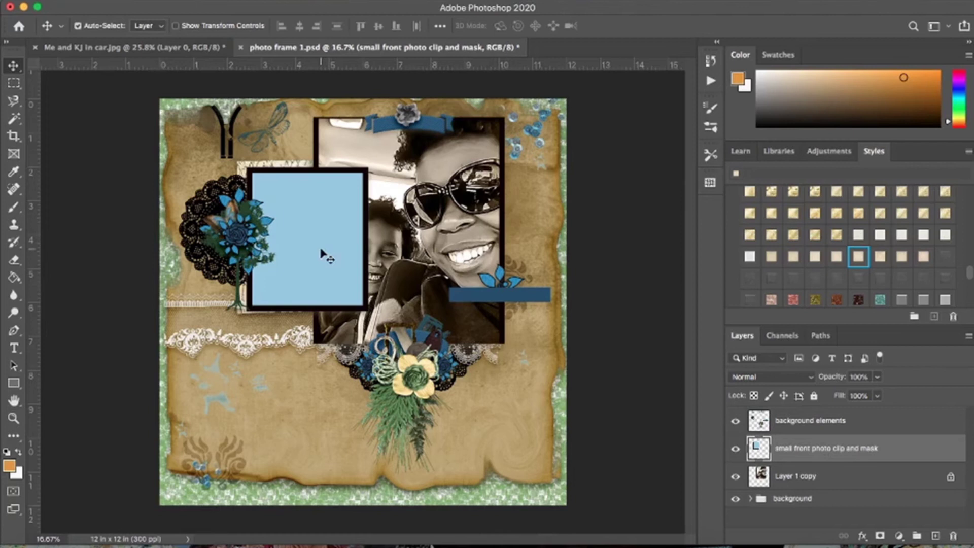
pyautogui.press('super+v')
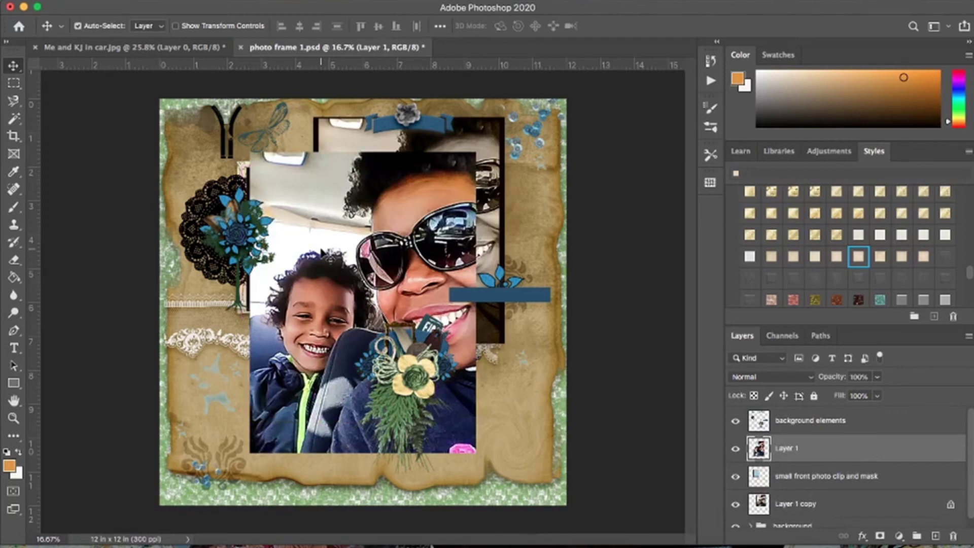
pyautogui.rightClick(835, 453)
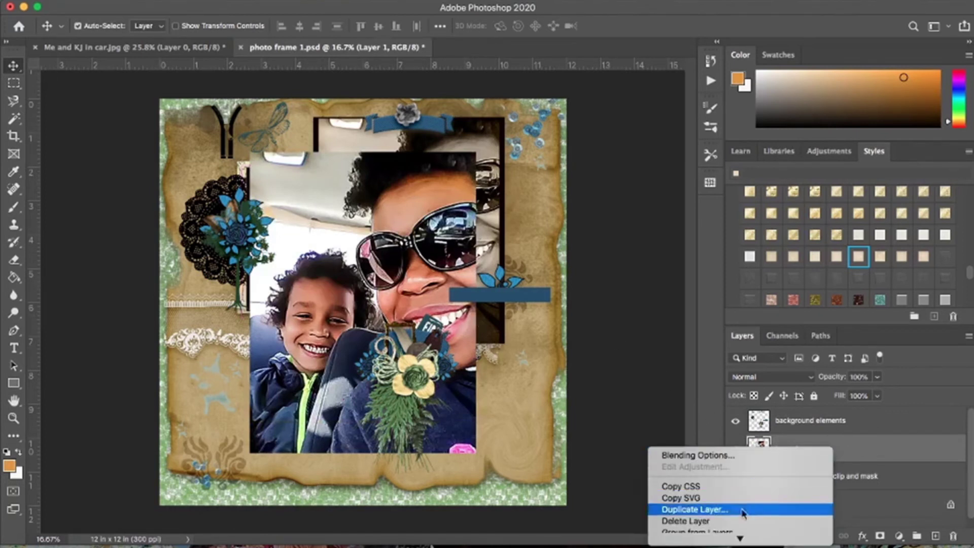
pyautogui.moveTo(740, 538)
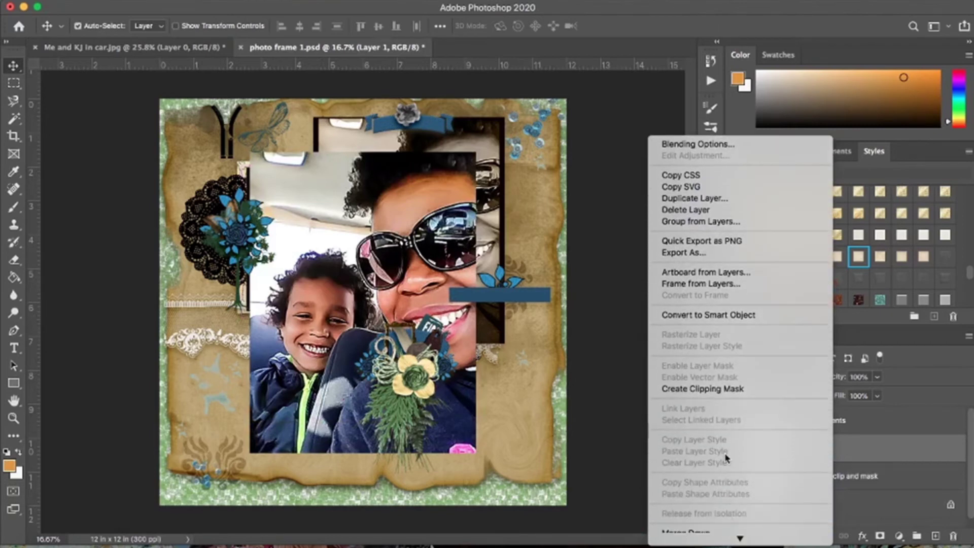
pyautogui.click(708, 391)
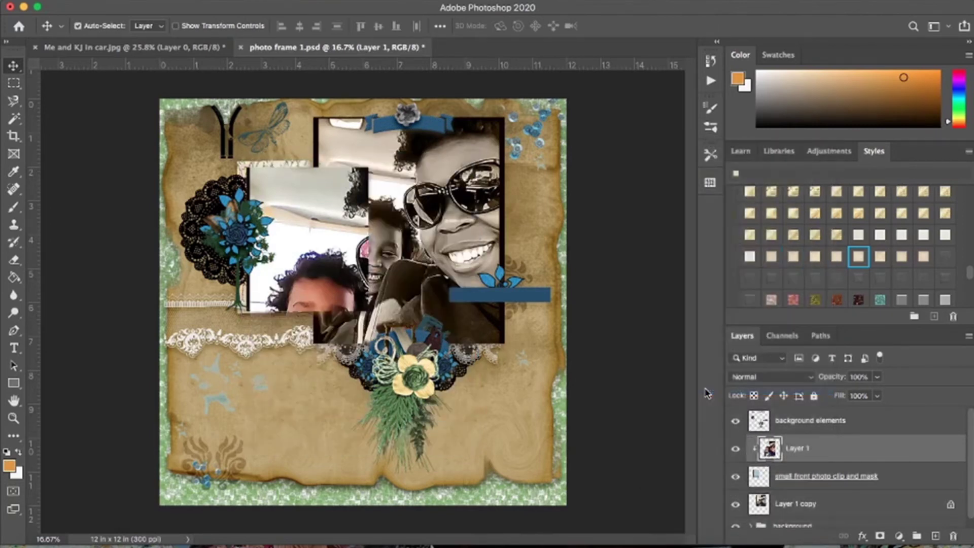
# Scale the newly clipped photo to about 50% and position it so both faces show in the small front frame.
pyautogui.press('cmd+t')
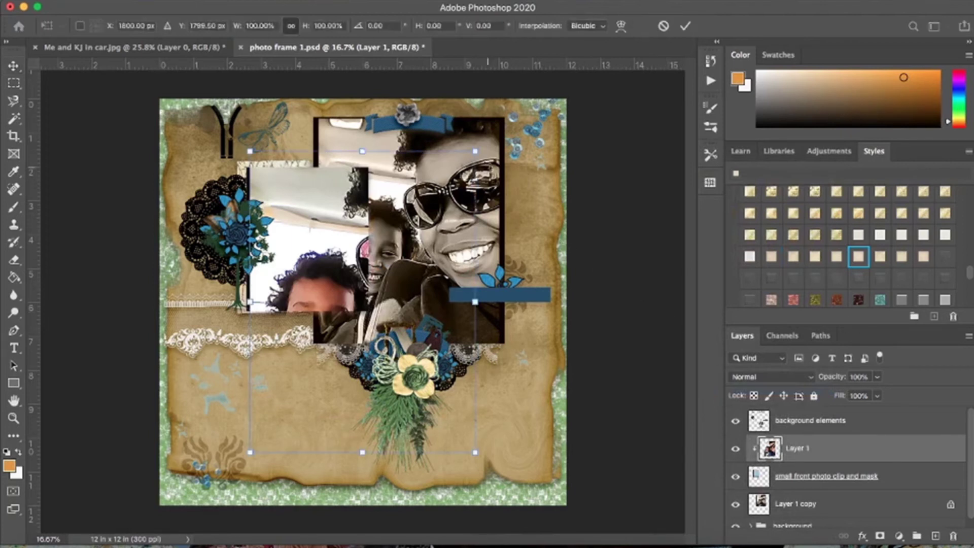
pyautogui.moveTo(478, 152); pyautogui.dragTo(355, 312)
pyautogui.moveTo(325, 350); pyautogui.dragTo(333, 206)
pyautogui.moveTo(259, 306); pyautogui.dragTo(251, 315)
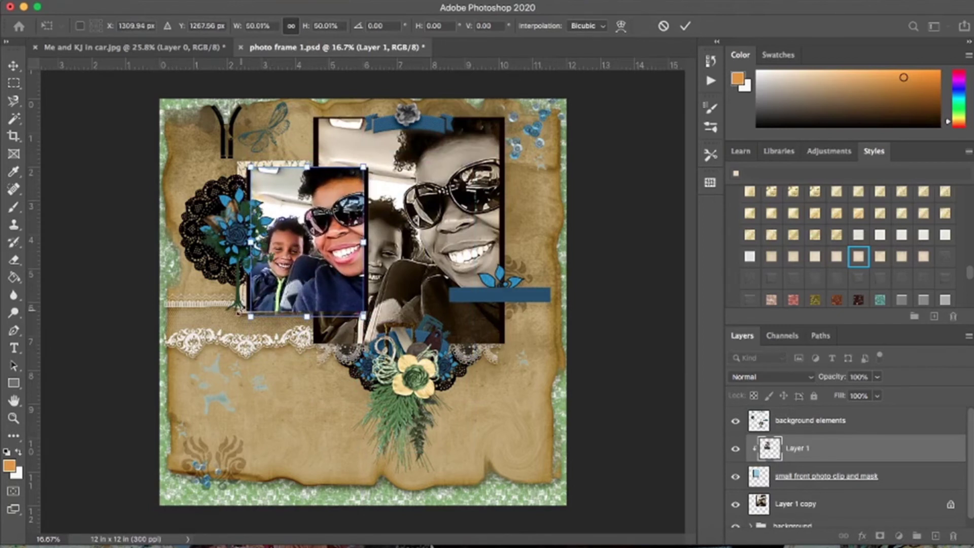
pyautogui.press('Return')
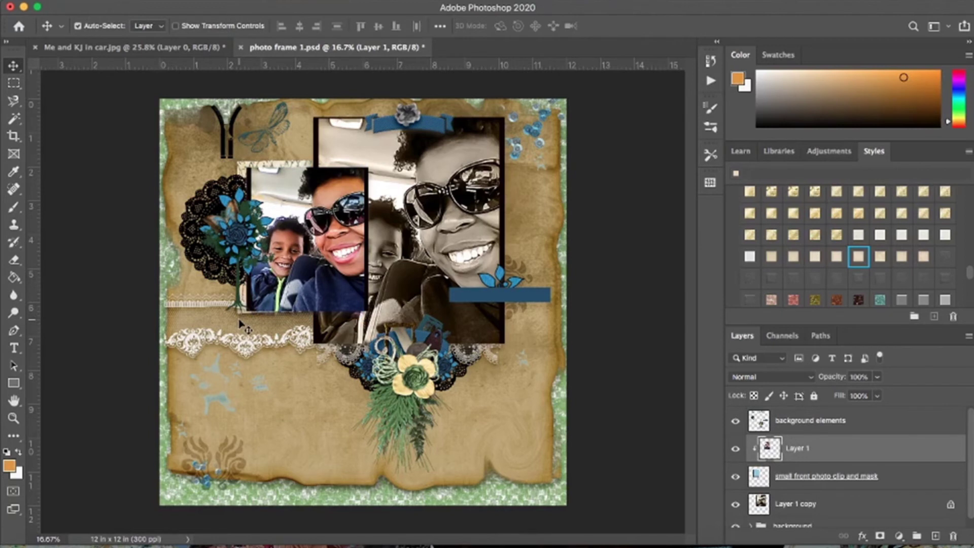
pyautogui.moveTo(305, 253)
pyautogui.mouseDown()
pyautogui.moveTo(290, 269)
pyautogui.moveTo(303, 261)
pyautogui.mouseUp()
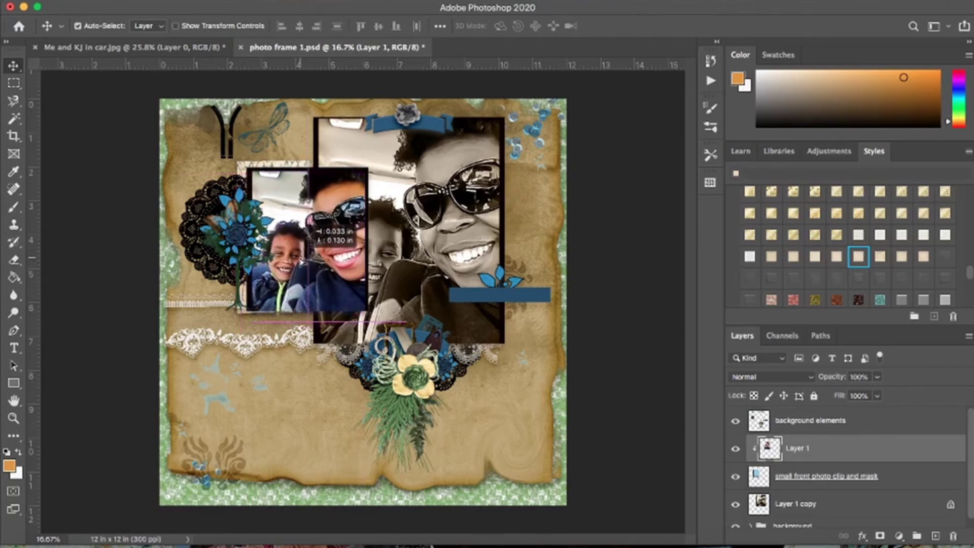
pyautogui.moveTo(303, 261); pyautogui.dragTo(303, 261)
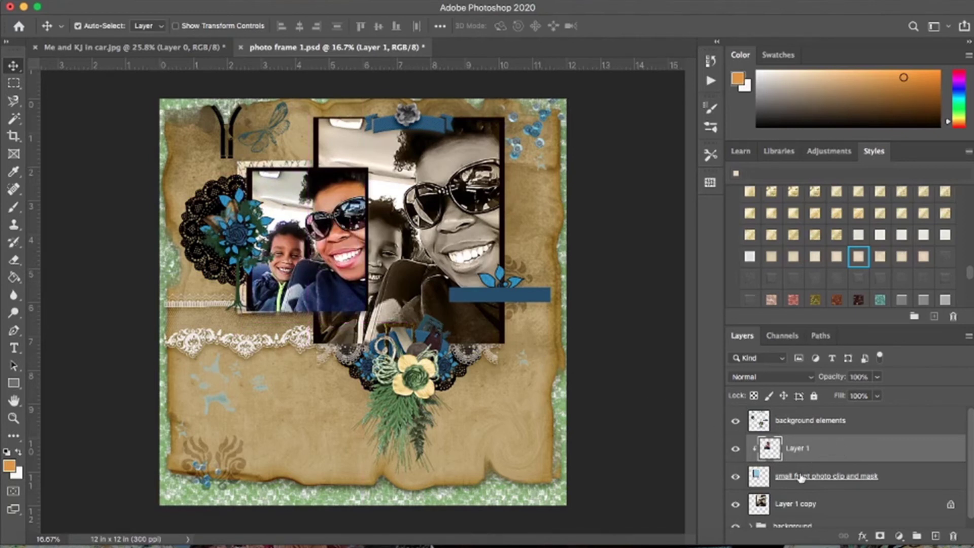
# Merge the clipped photo layer with the "small front photo clip and mask" layer.
pyautogui.keyDown('shift'); pyautogui.click(853, 477); pyautogui.keyUp('shift')
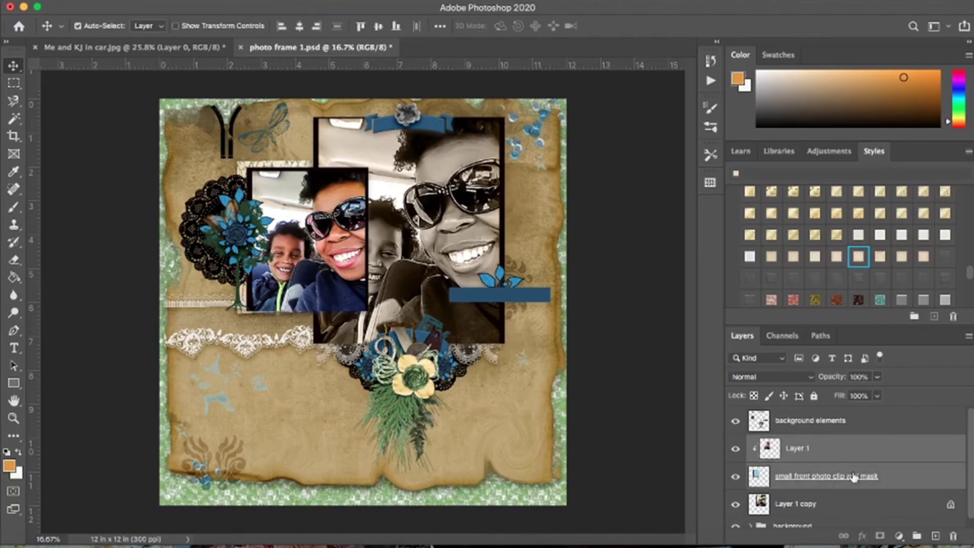
pyautogui.rightClick(903, 474)
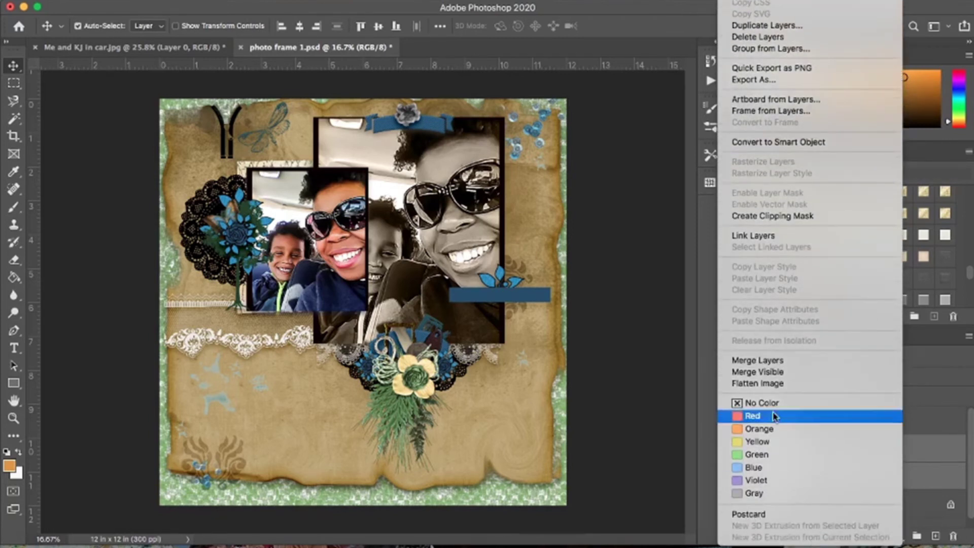
pyautogui.click(756, 362)
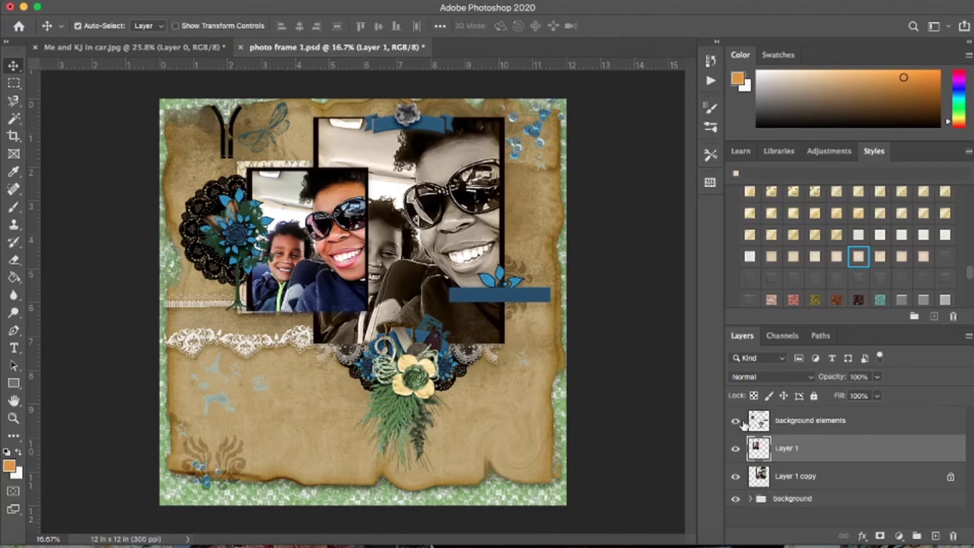
# Hide and reshow the "background elements" layer to check which decorations it holds, and select the "background" group.
pyautogui.click(811, 424)
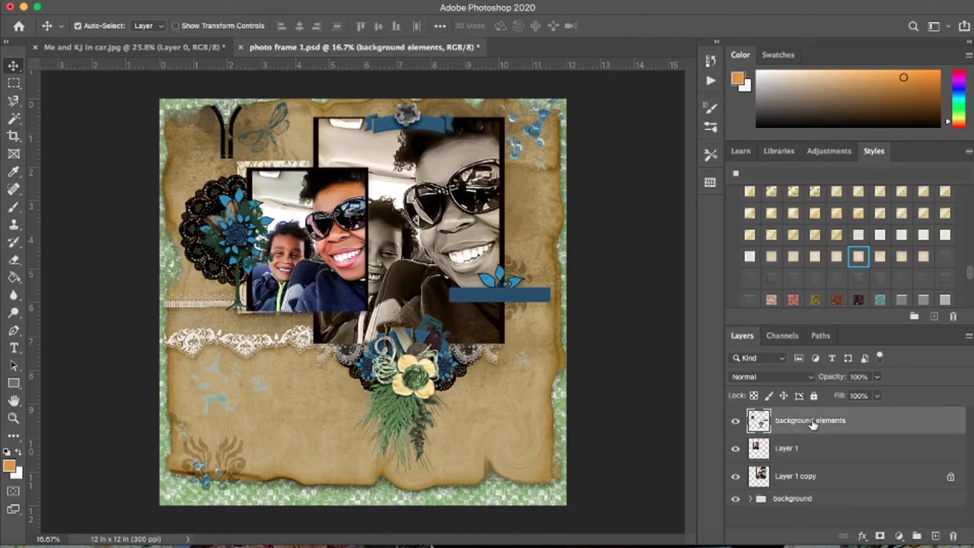
pyautogui.click(736, 421)
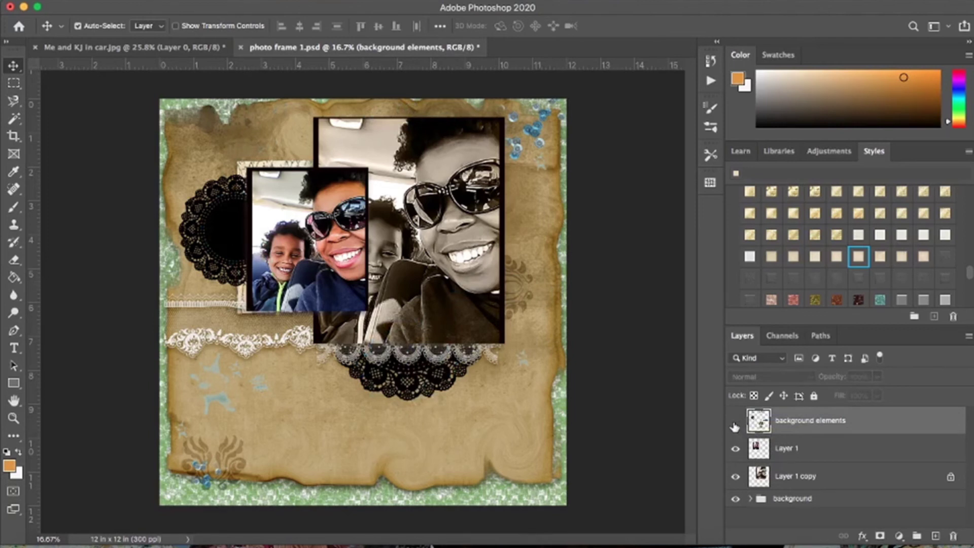
pyautogui.click(735, 422)
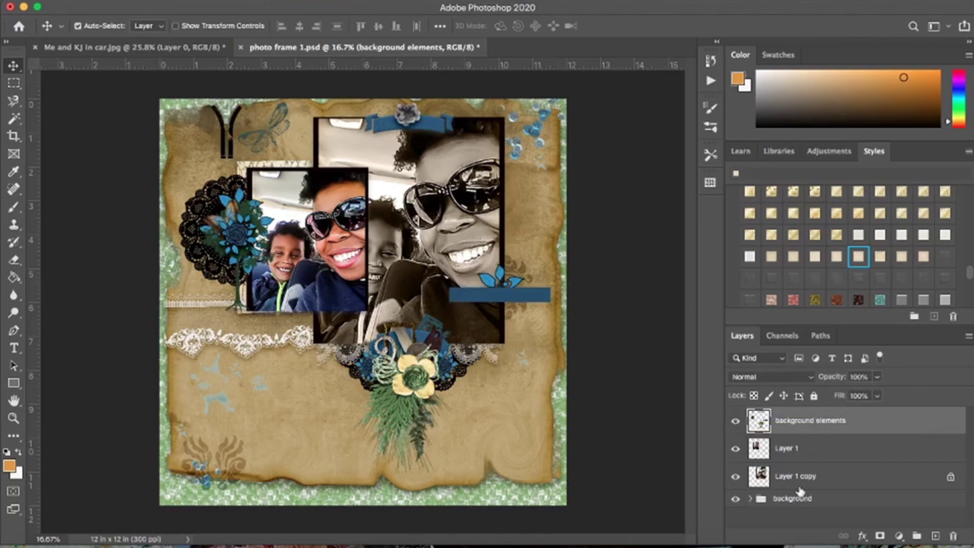
pyautogui.click(781, 501)
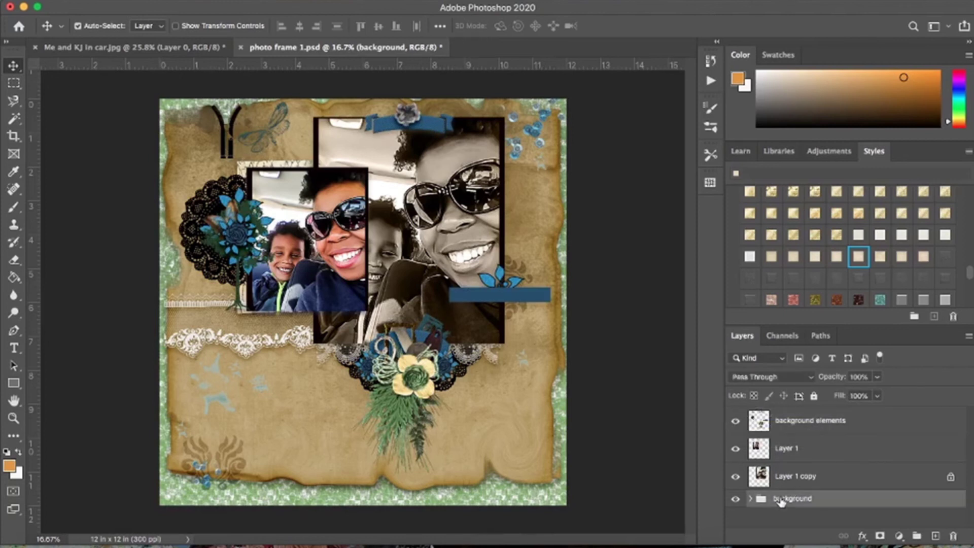
# Expand the "background" group, look through the layers and effects it contains, and collapse it.
pyautogui.click(750, 500)
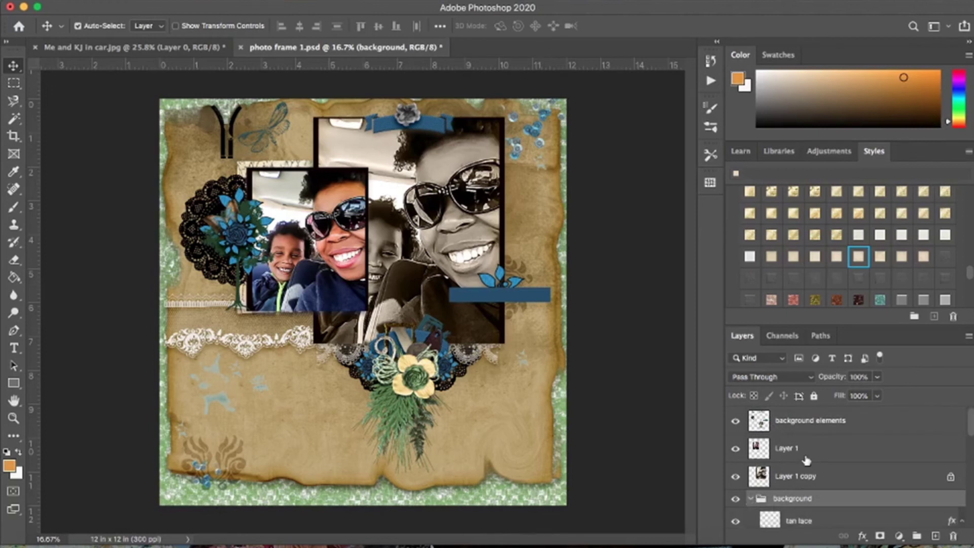
pyautogui.scroll(-10, 805, 446)
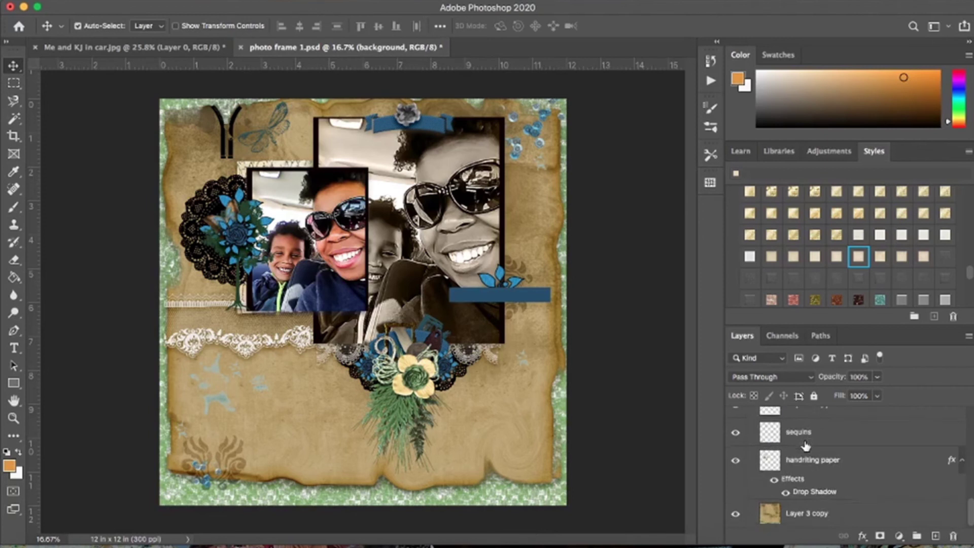
pyautogui.scroll(-3, 805, 446)
pyautogui.scroll(5, 806, 446)
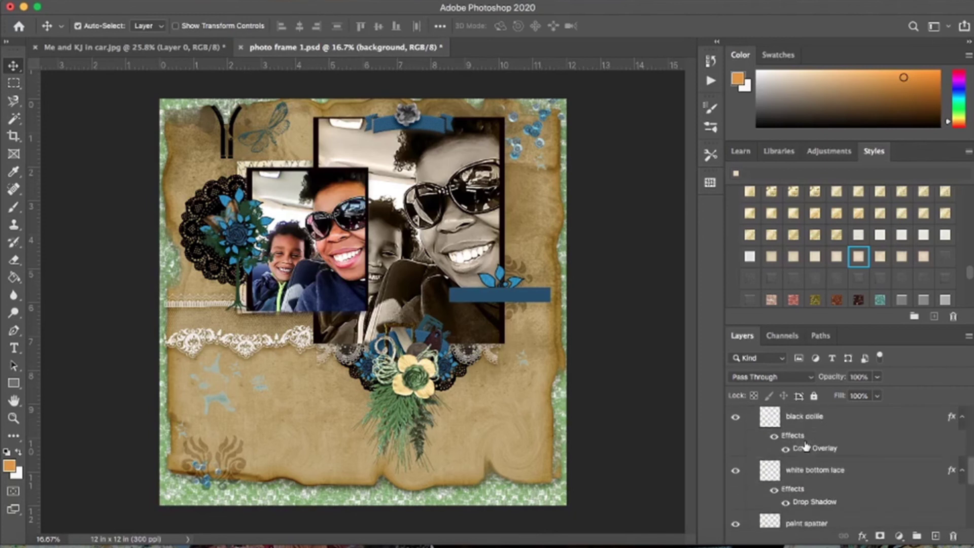
pyautogui.scroll(-2, 806, 446)
pyautogui.scroll(10, 805, 445)
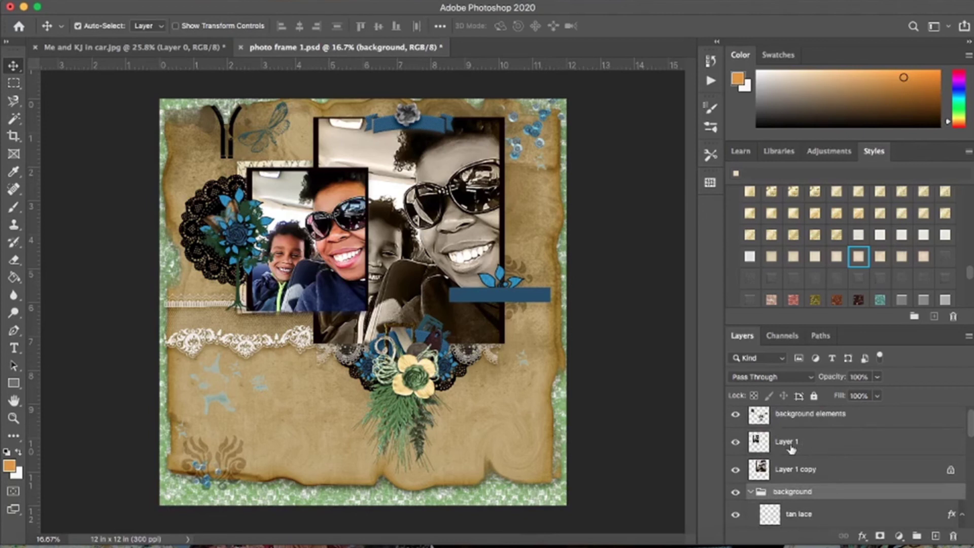
pyautogui.click(751, 492)
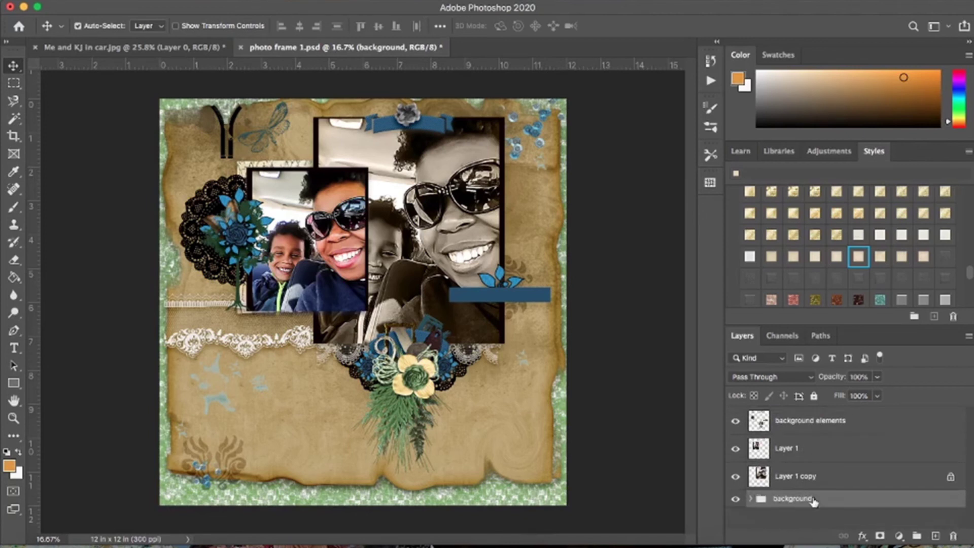
# Select the "background elements" layer and set up the Horizontal Type tool with off-white text colour f8f1e6.
pyautogui.click(508, 297)
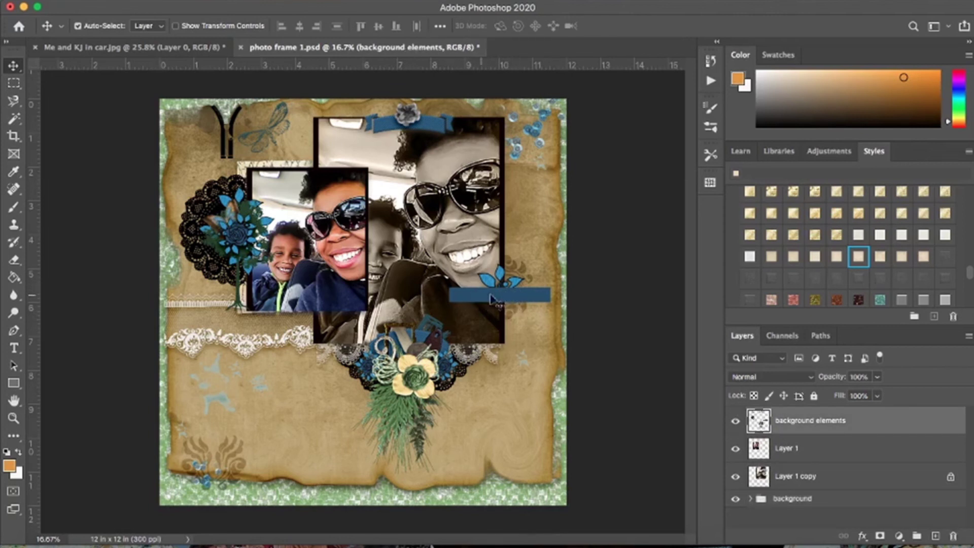
pyautogui.click(15, 348)
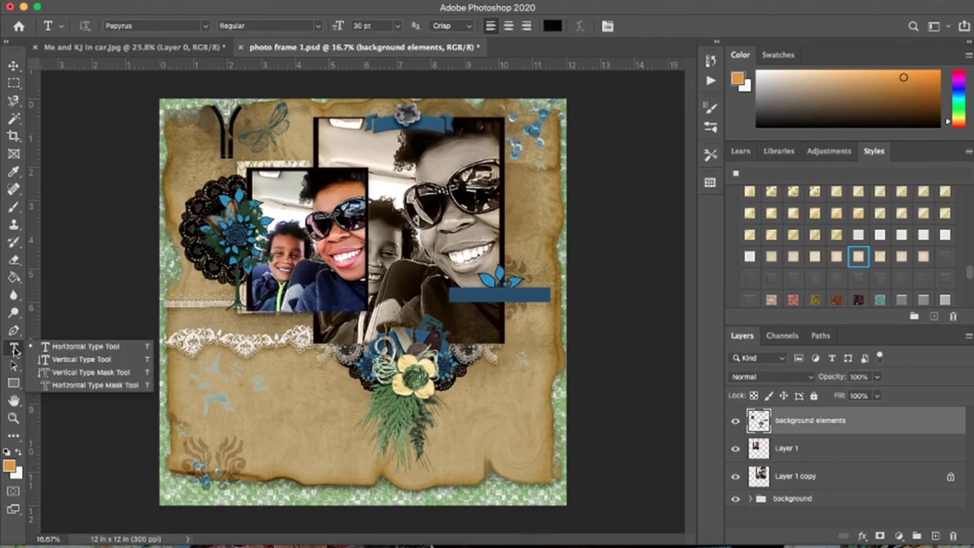
pyautogui.click(69, 345)
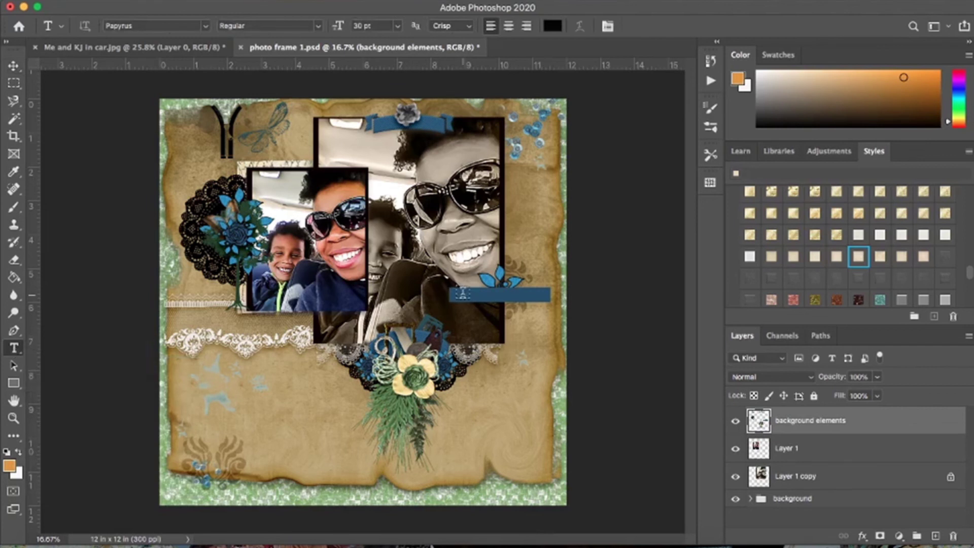
pyautogui.click(555, 28)
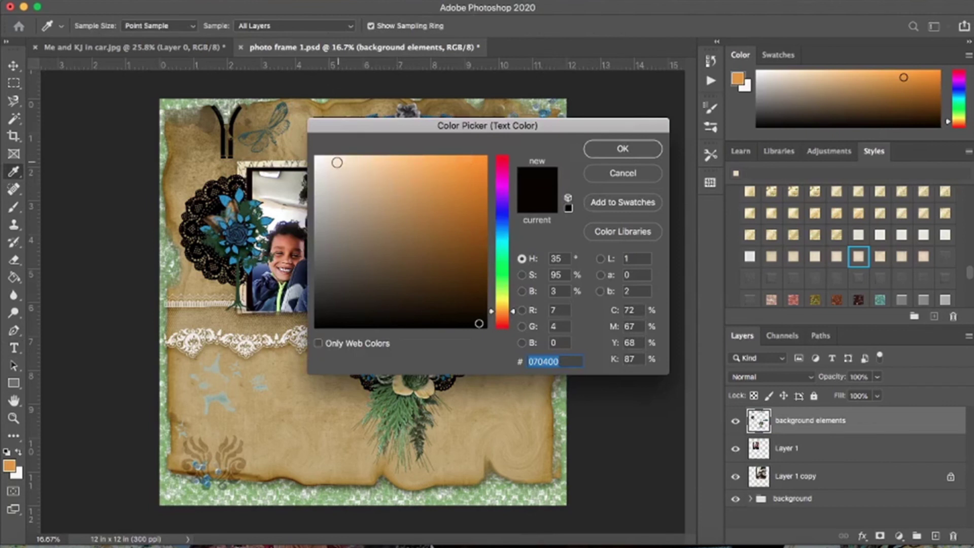
pyautogui.click(326, 160)
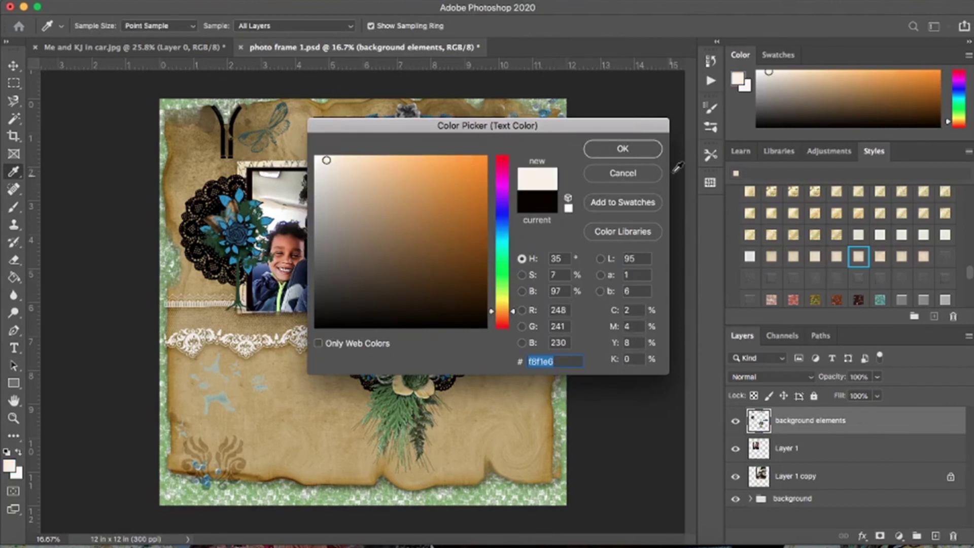
pyautogui.click(623, 149)
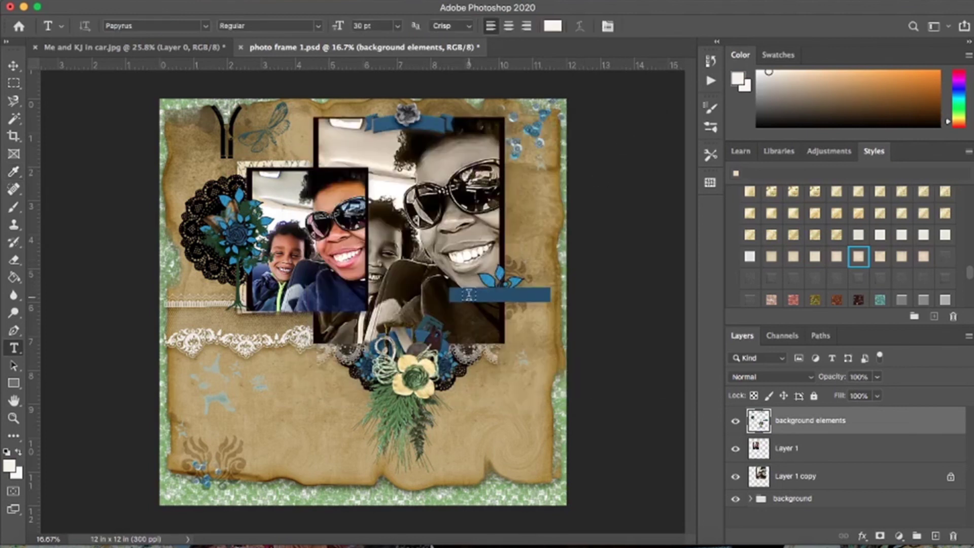
# Start a text line on the blue strip below the large photo, set in Myriad Pro at 18 pt.
pyautogui.click(468, 294)
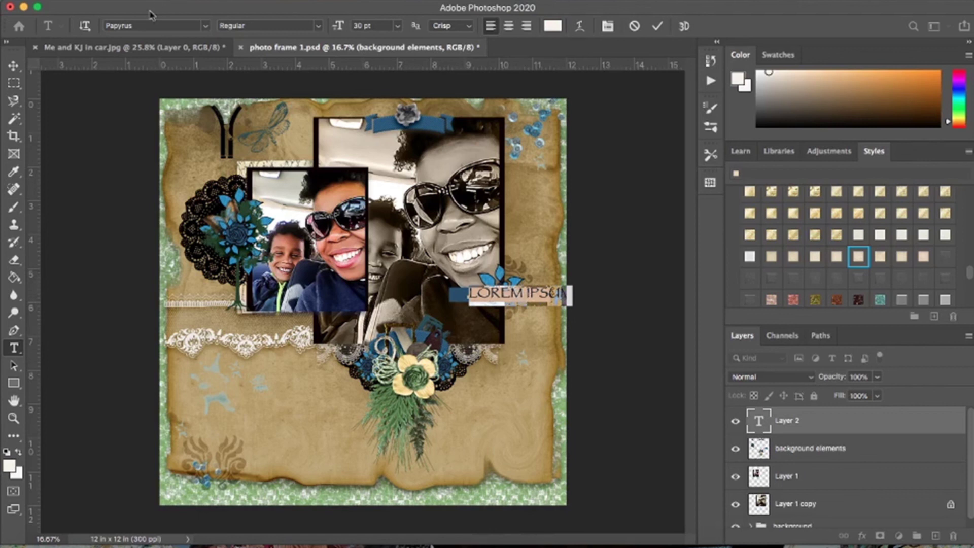
pyautogui.click(206, 26)
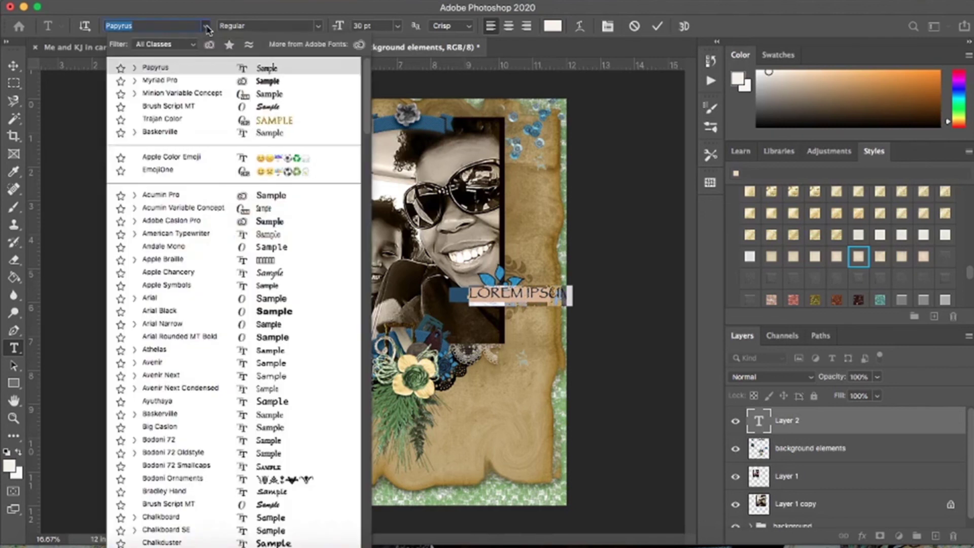
pyautogui.click(267, 81)
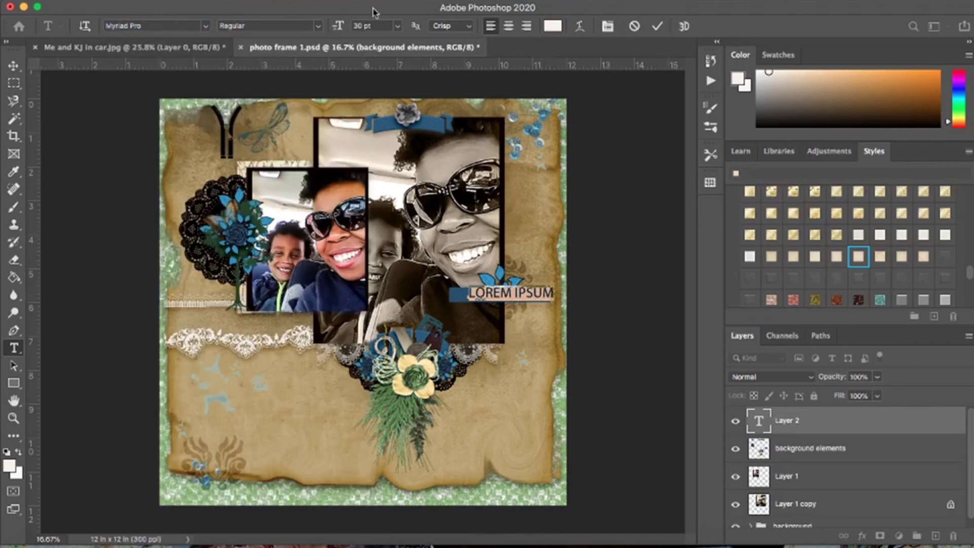
pyautogui.click(398, 25)
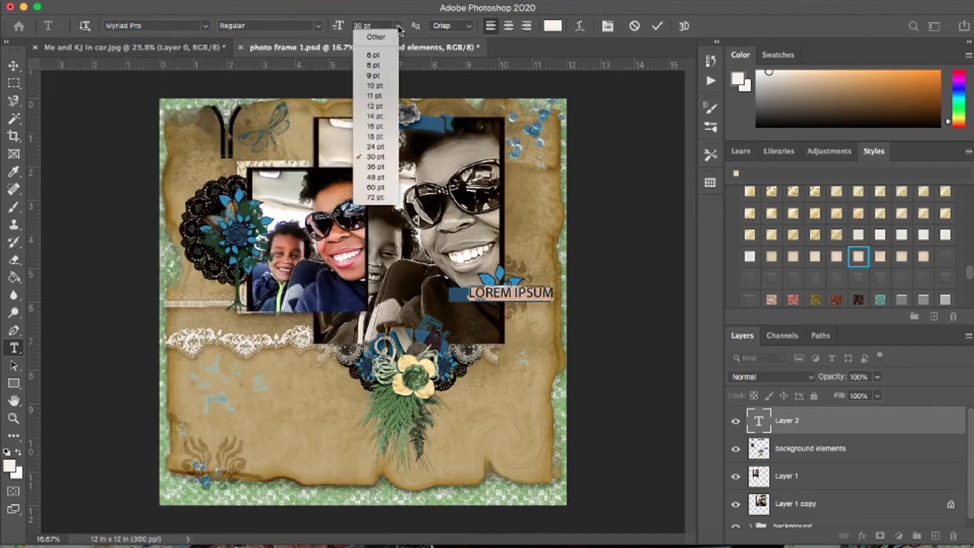
pyautogui.click(383, 137)
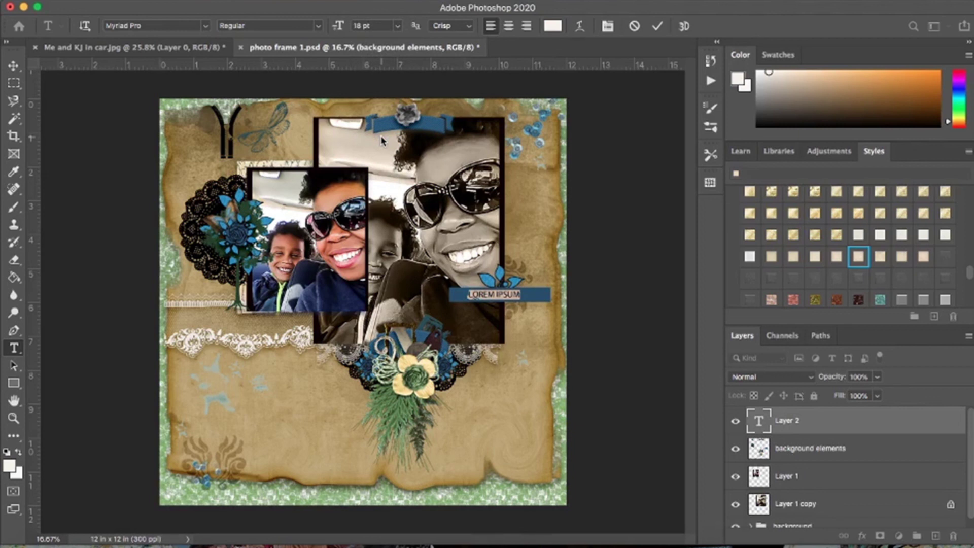
# Enter "HAPPY DAYS" as the strip's text and move it to the middle of the blue strip.
pyautogui.write('HA')
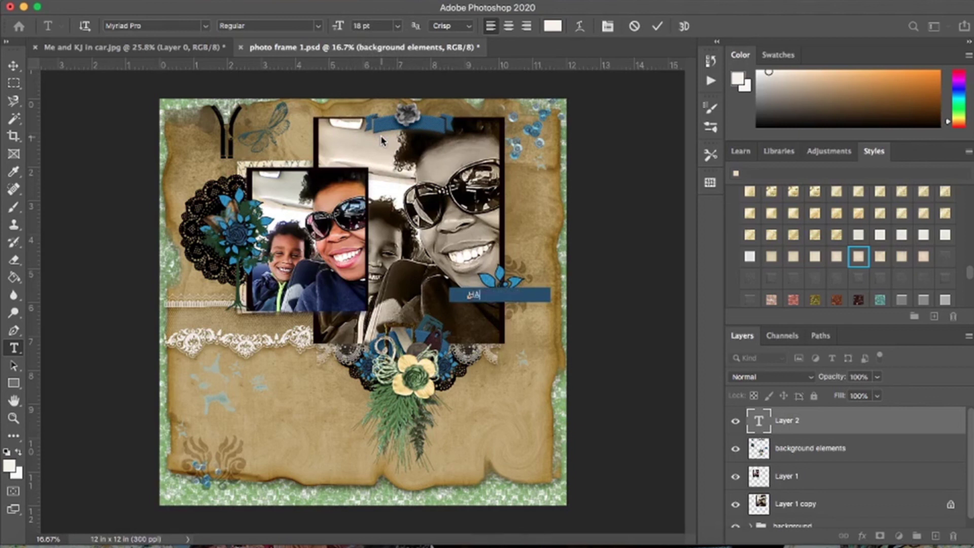
pyautogui.write('PPY DAYS')
pyautogui.click(660, 27)
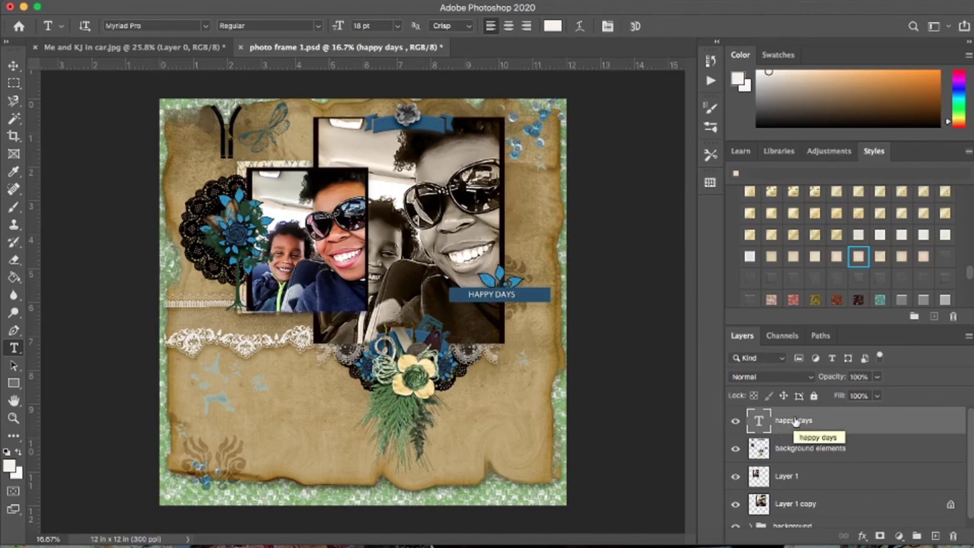
pyautogui.click(13, 67)
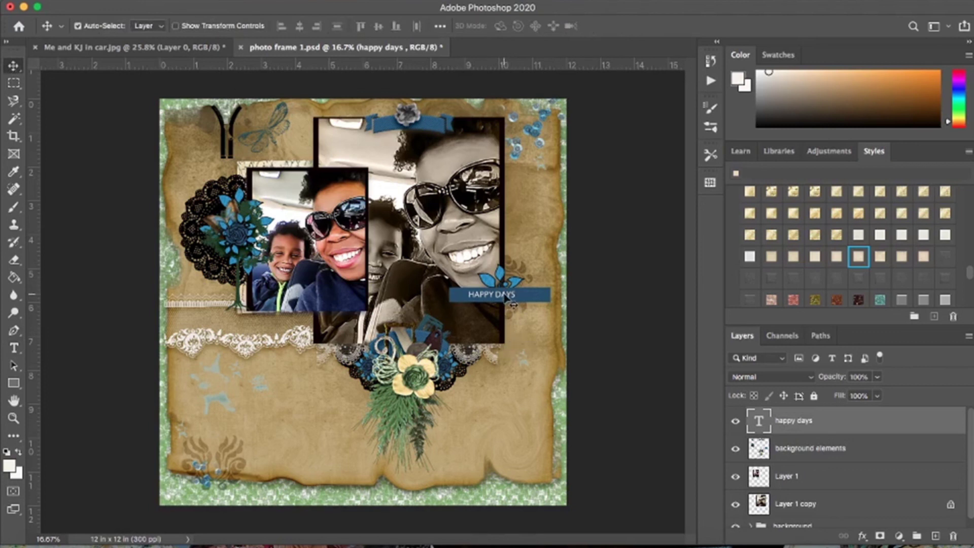
pyautogui.moveTo(505, 296); pyautogui.dragTo(514, 300)
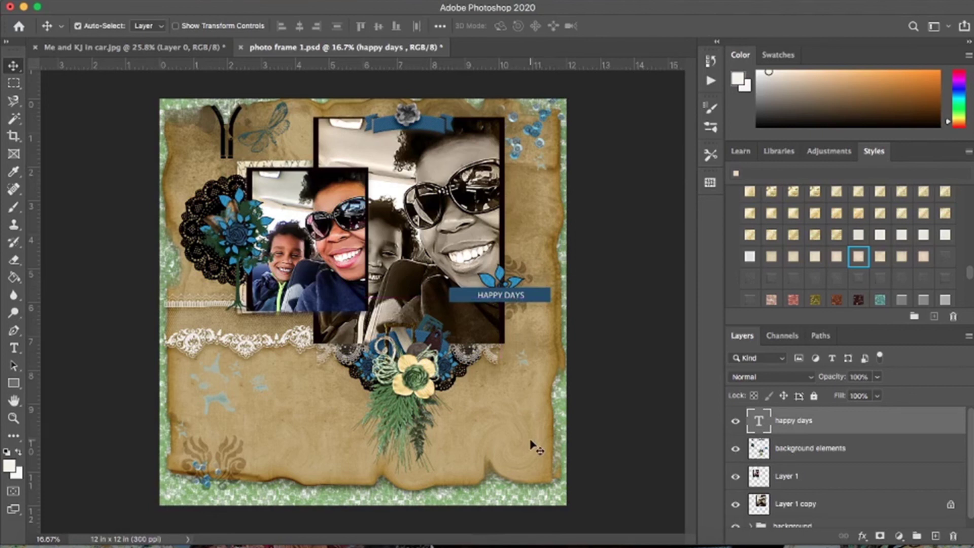